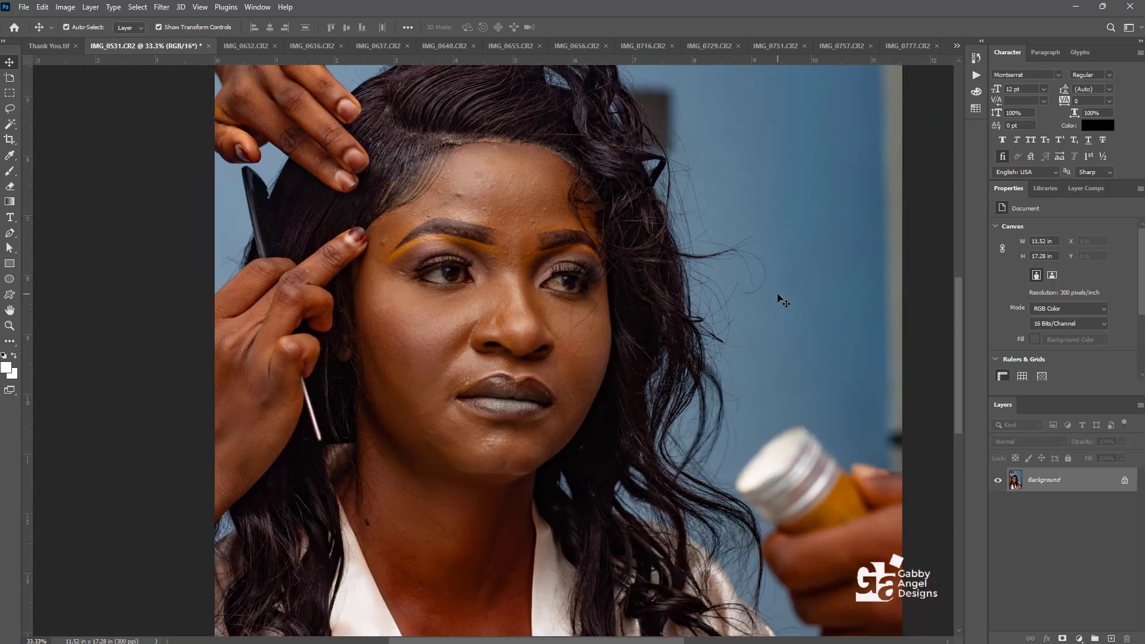
Step: Examine the portrait as a whole and the face up close for skin blemishes
drag(621, 250, 634, 311)
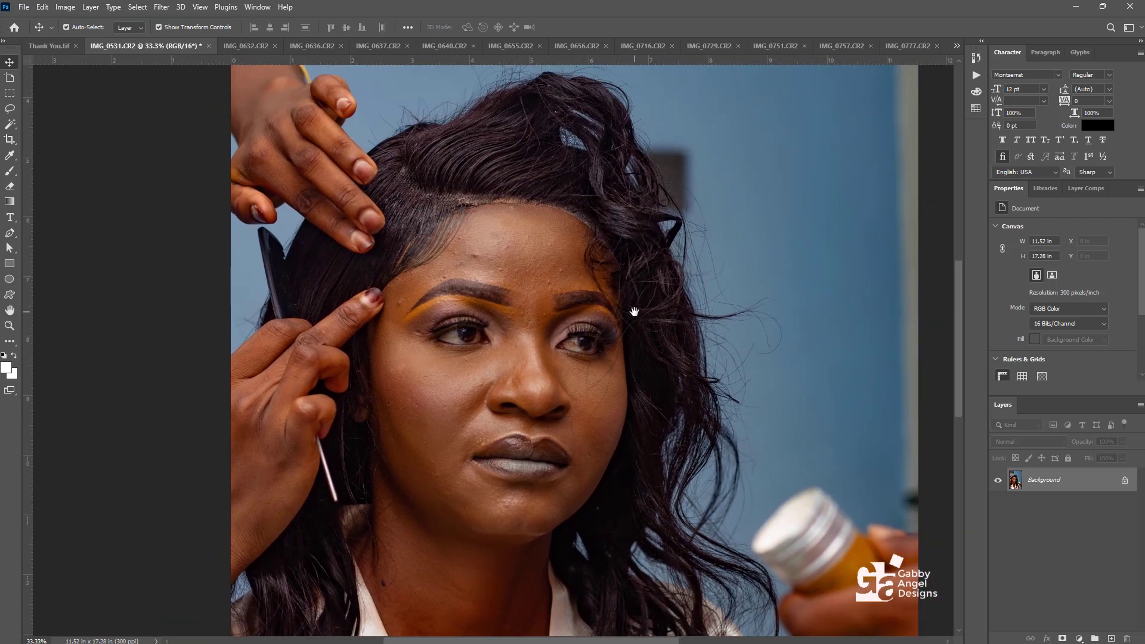
key(ctrl+0)
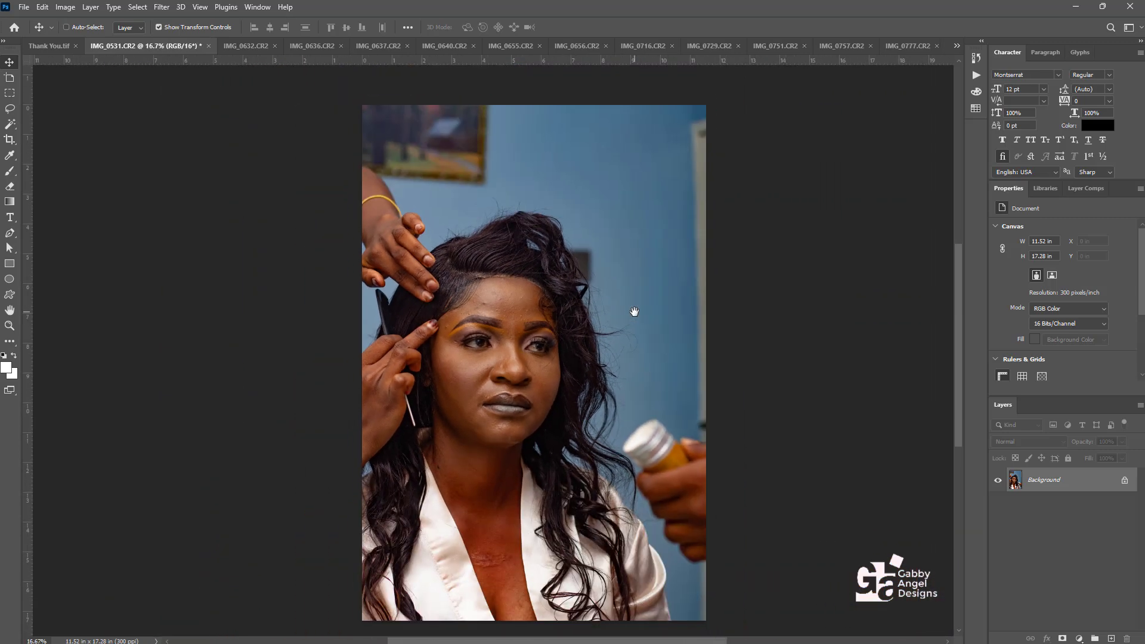
key(ctrl+plus)
key(ctrl+plus)
key(ctrl+plus)
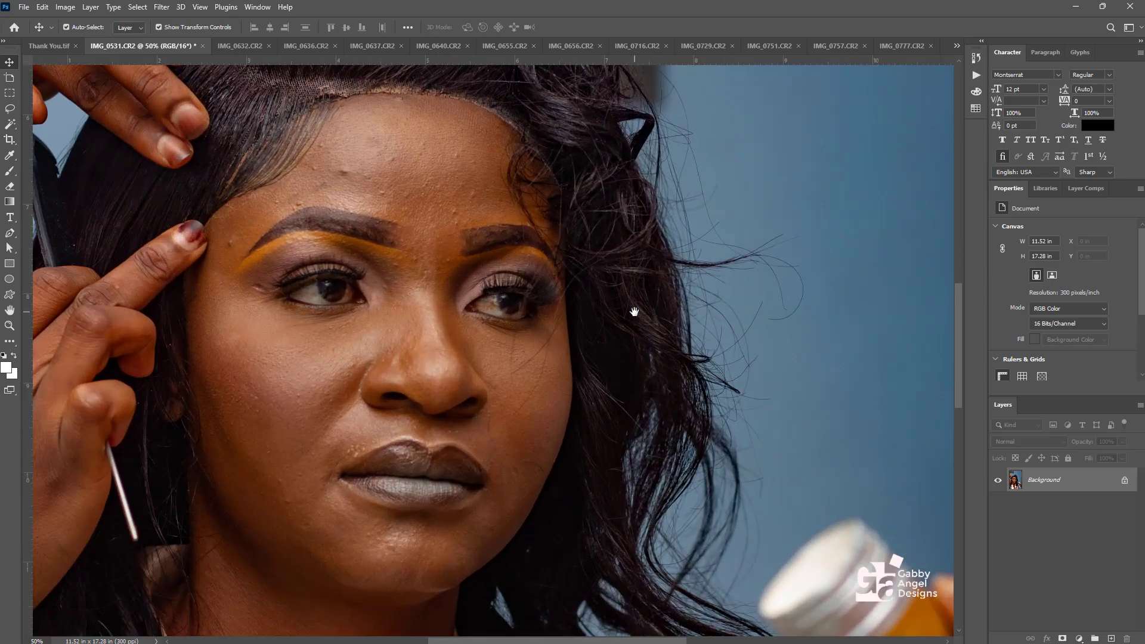
drag(496, 246, 561, 260)
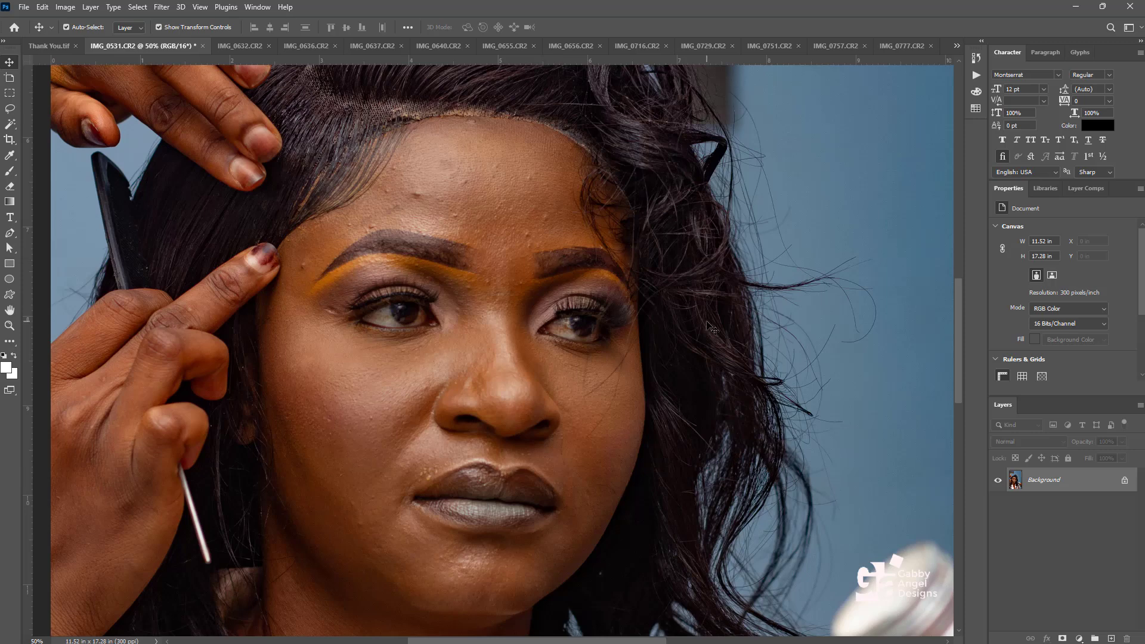
drag(580, 263, 640, 351)
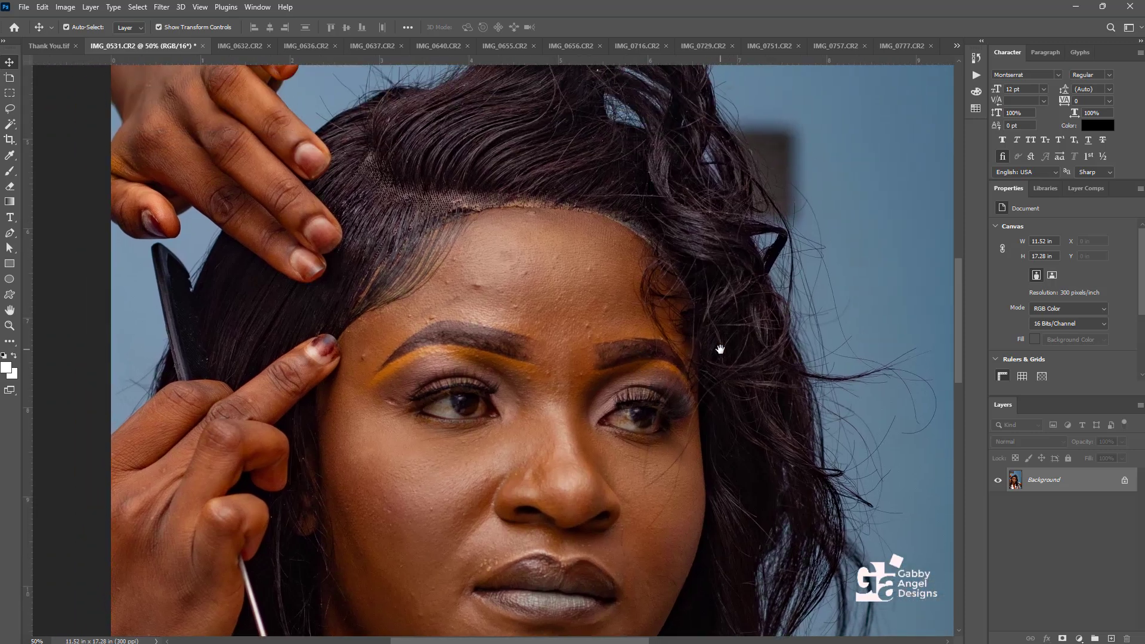
key(ctrl+1)
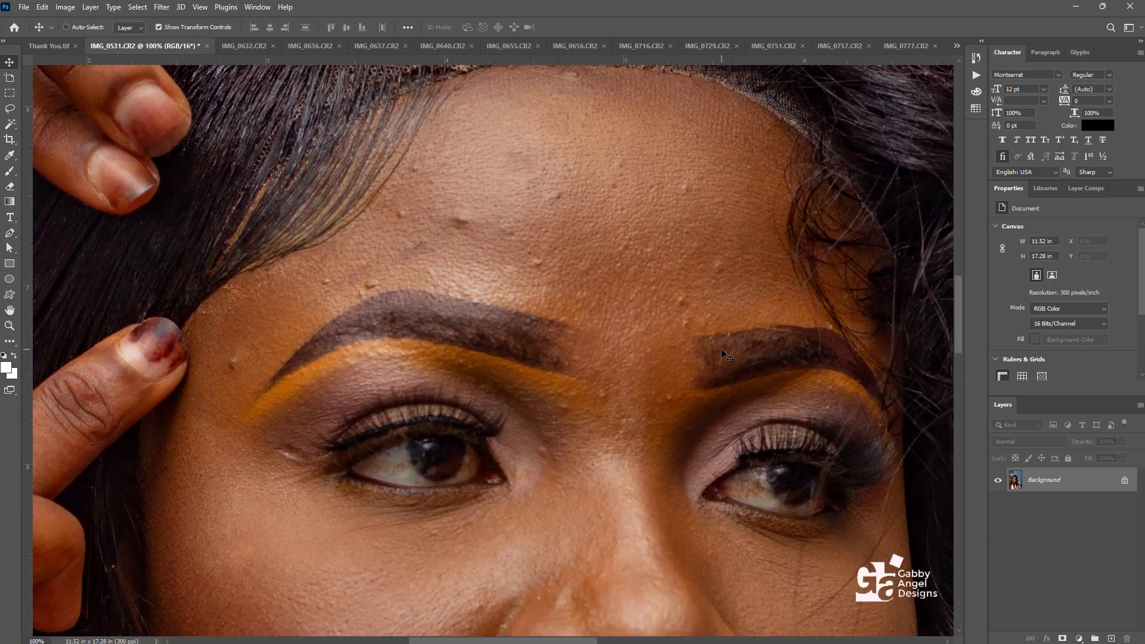
key(ctrl+minus)
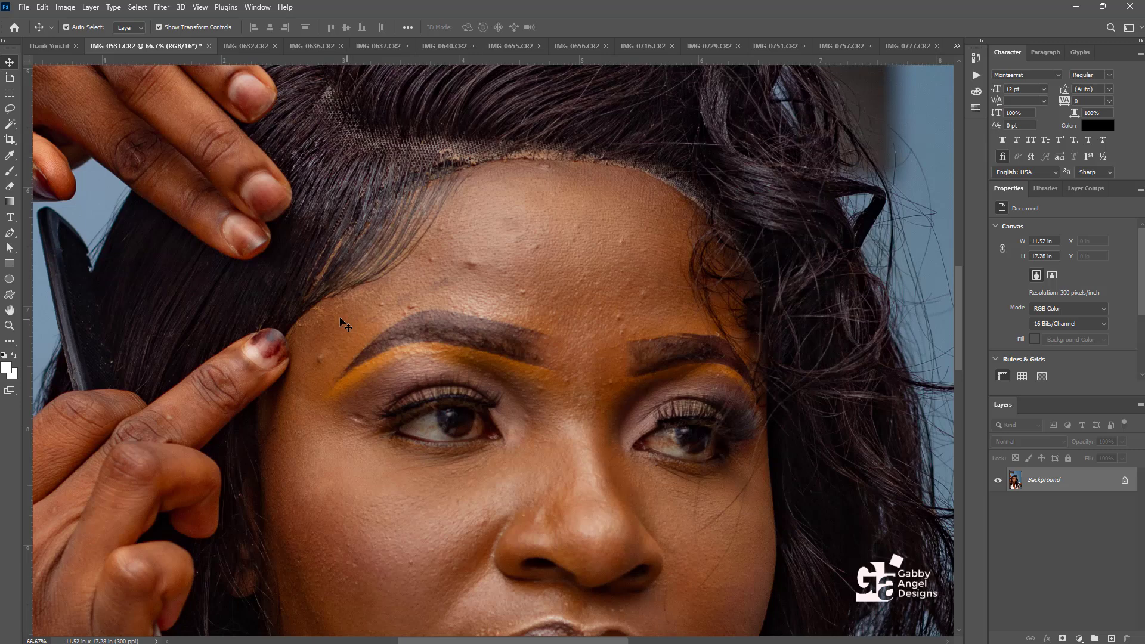
Step: Remove the blemishes on the left side of the forehead and at the left temple with the Spot Healing Brush
key(j)
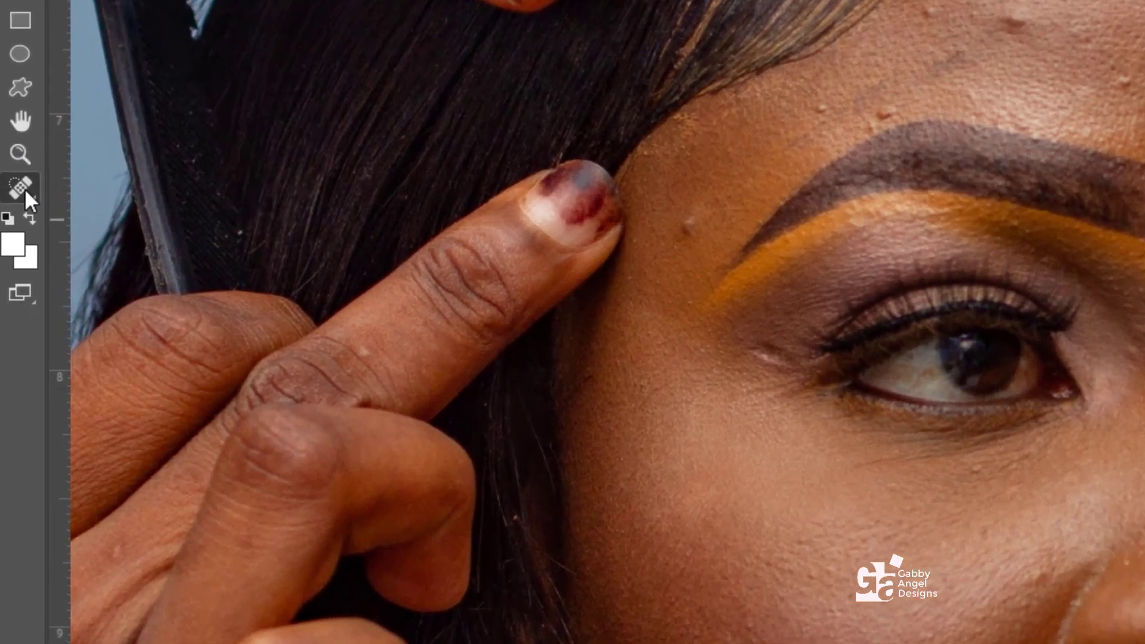
right_click(25, 192)
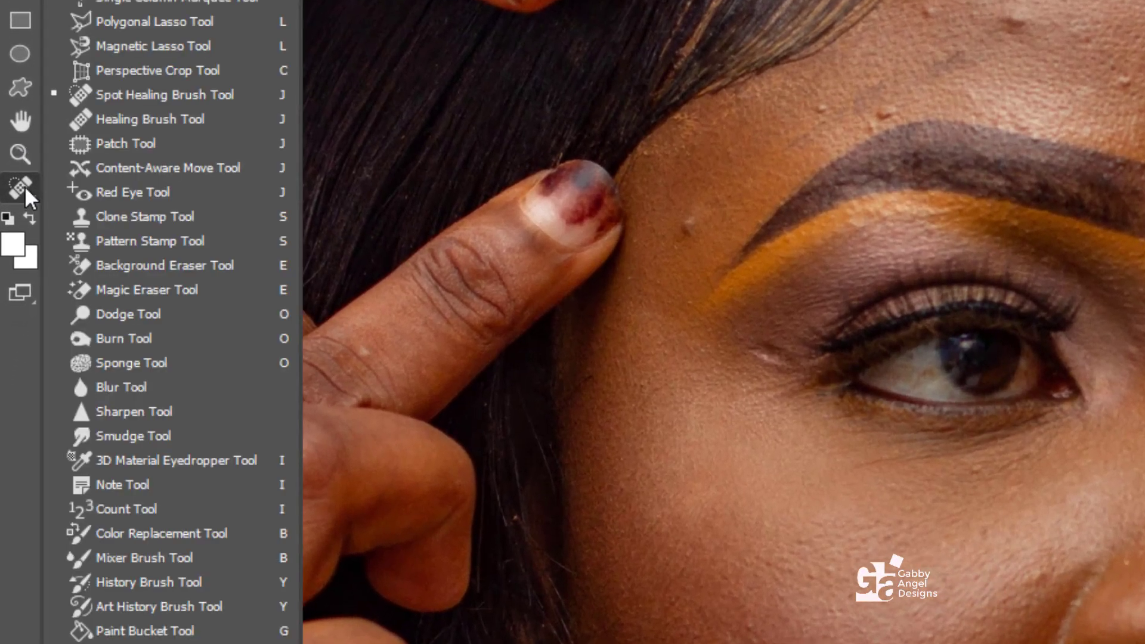
key(Escape)
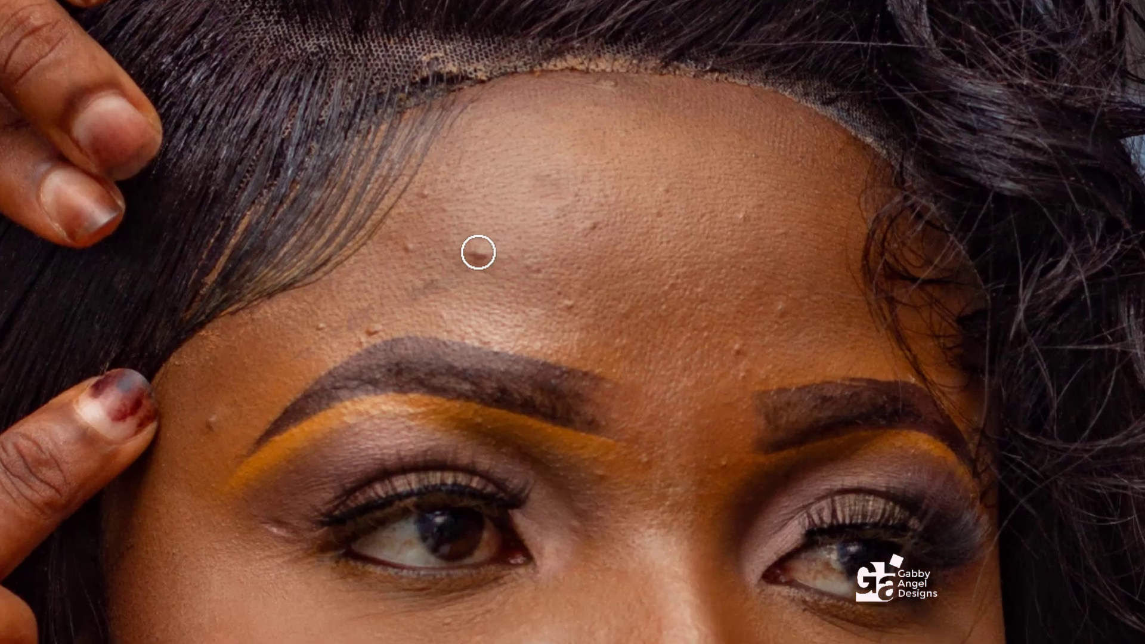
click(428, 194)
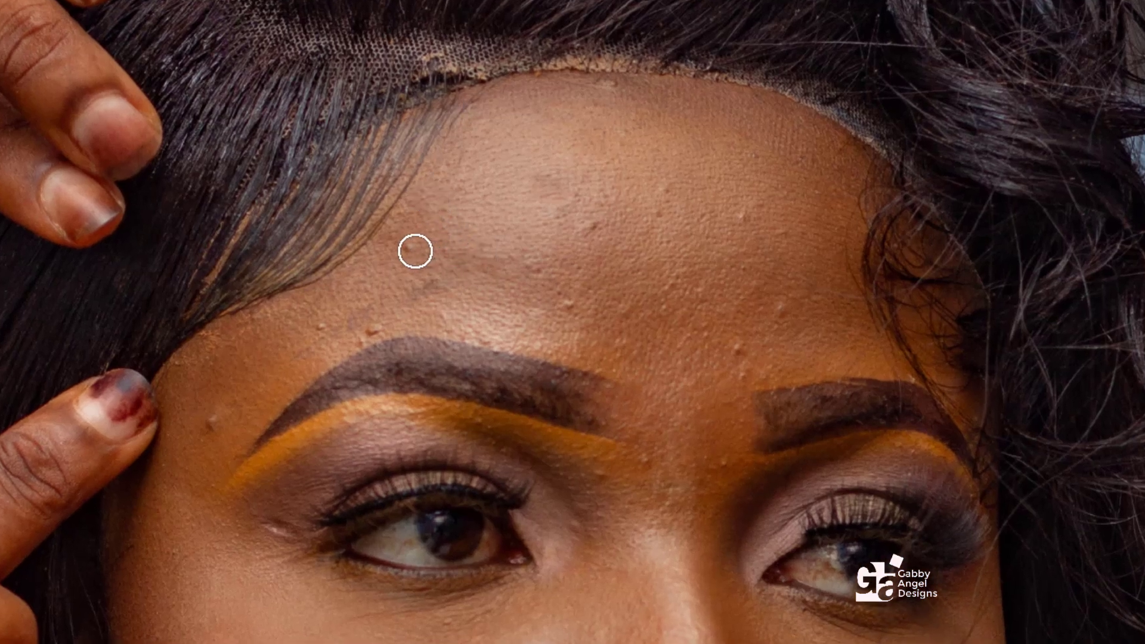
click(412, 249)
click(374, 327)
click(319, 321)
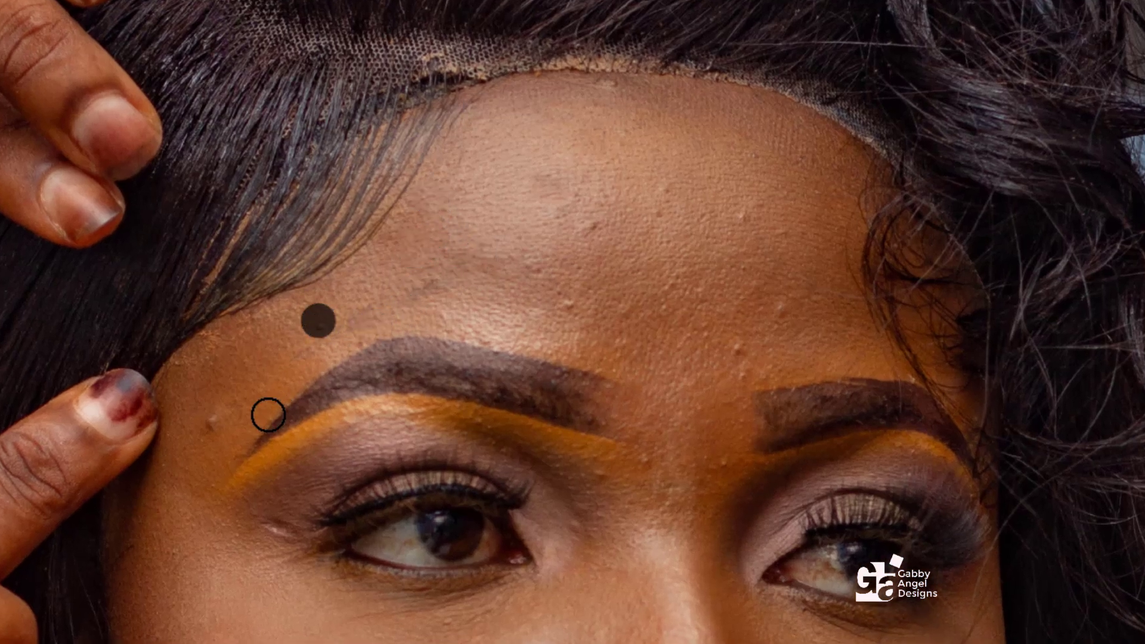
click(208, 428)
Step: Heal the remaining bumps on the central and right forehead, between the eyebrows and just below the hairline
click(593, 219)
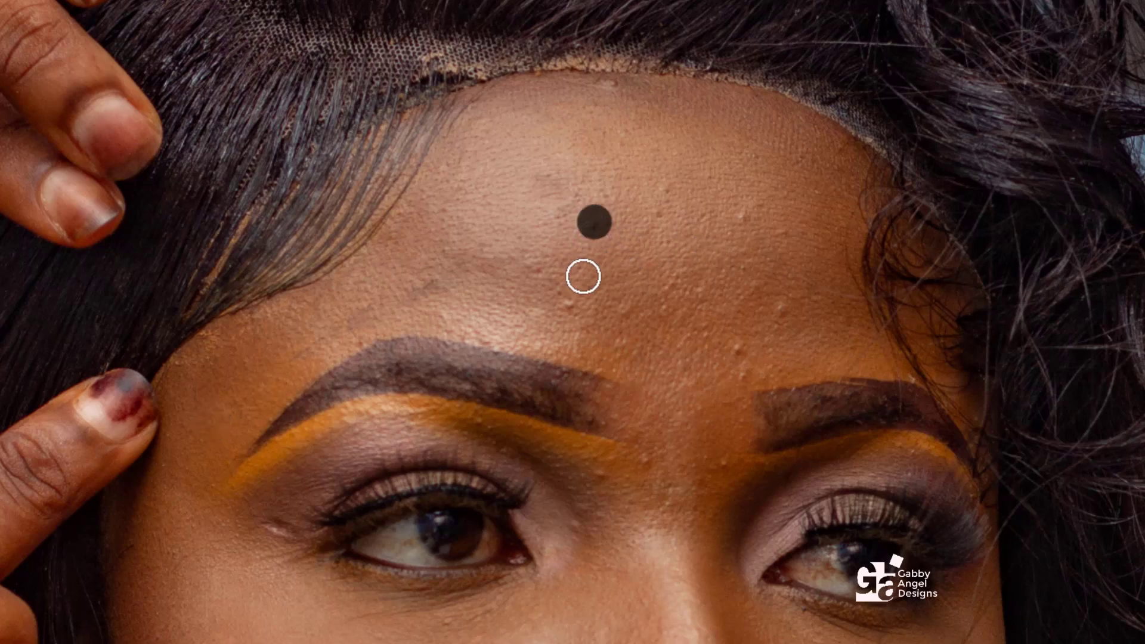
click(568, 303)
click(781, 307)
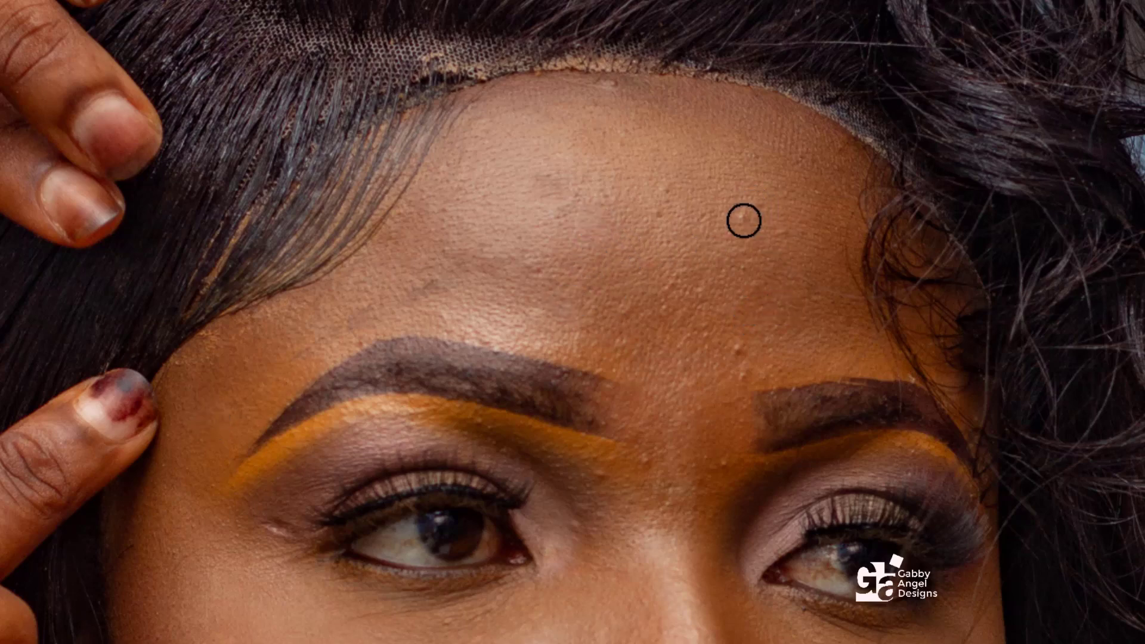
click(681, 192)
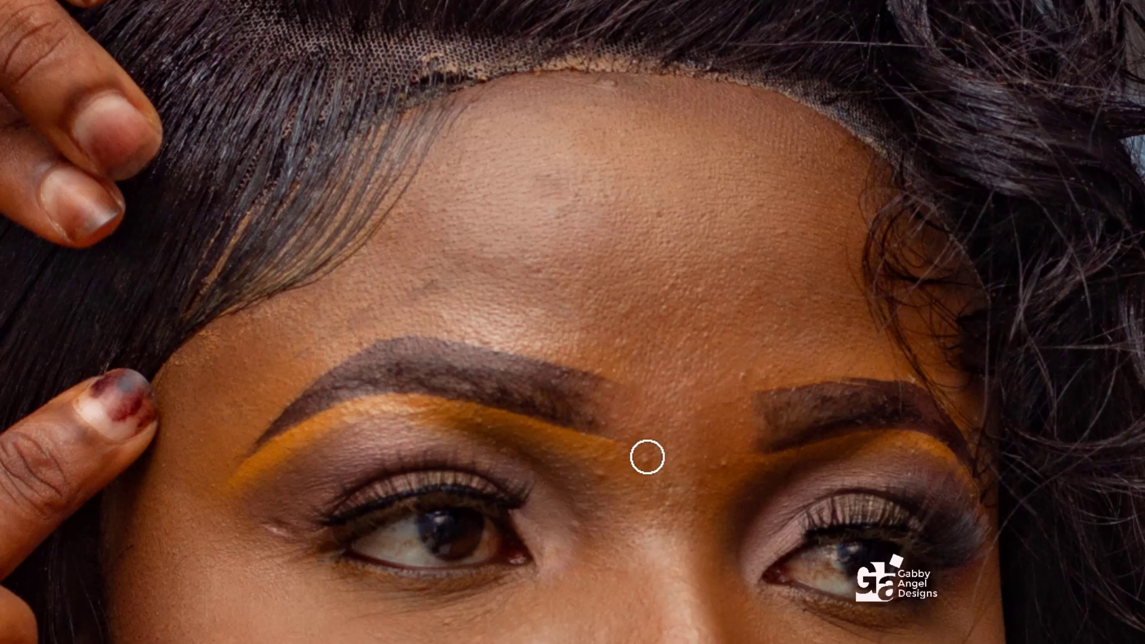
click(648, 457)
click(606, 479)
click(719, 465)
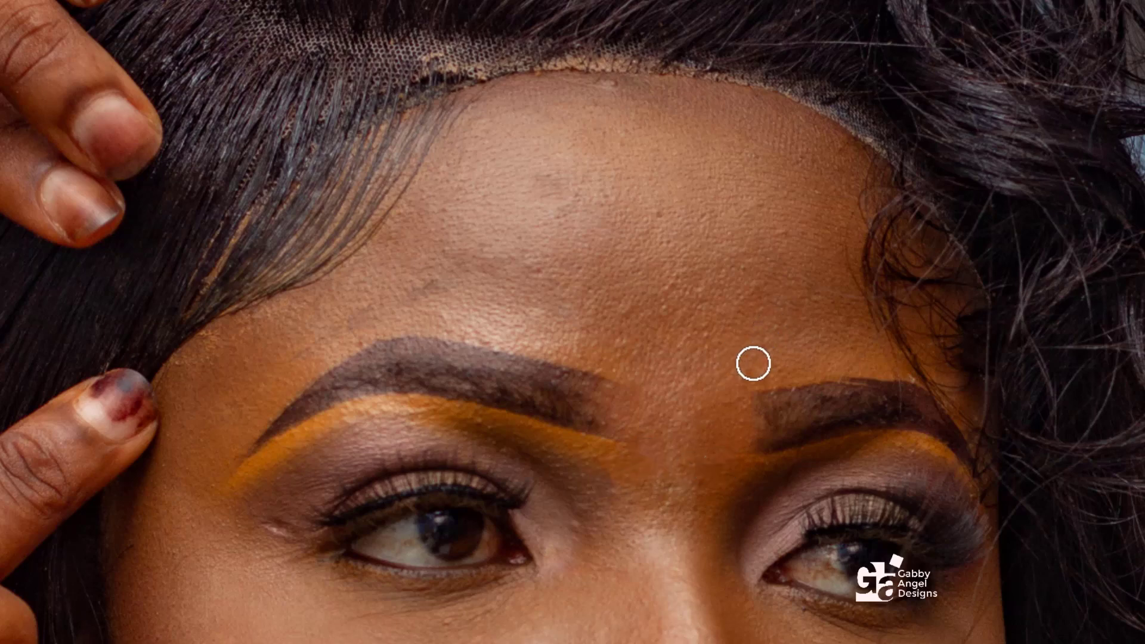
click(748, 368)
click(626, 342)
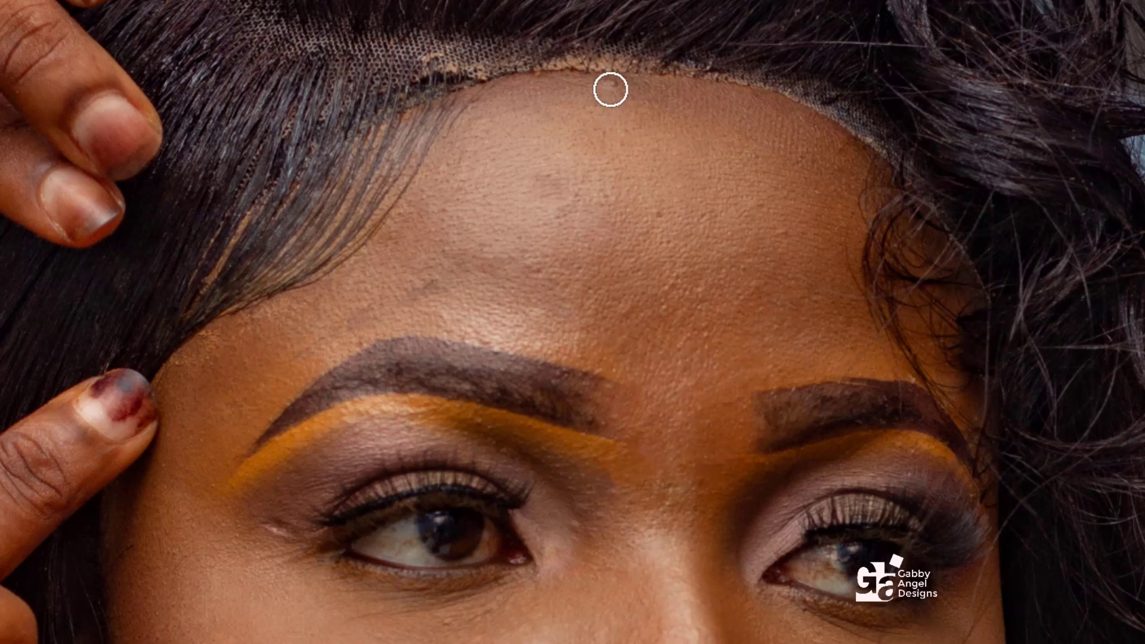
click(607, 88)
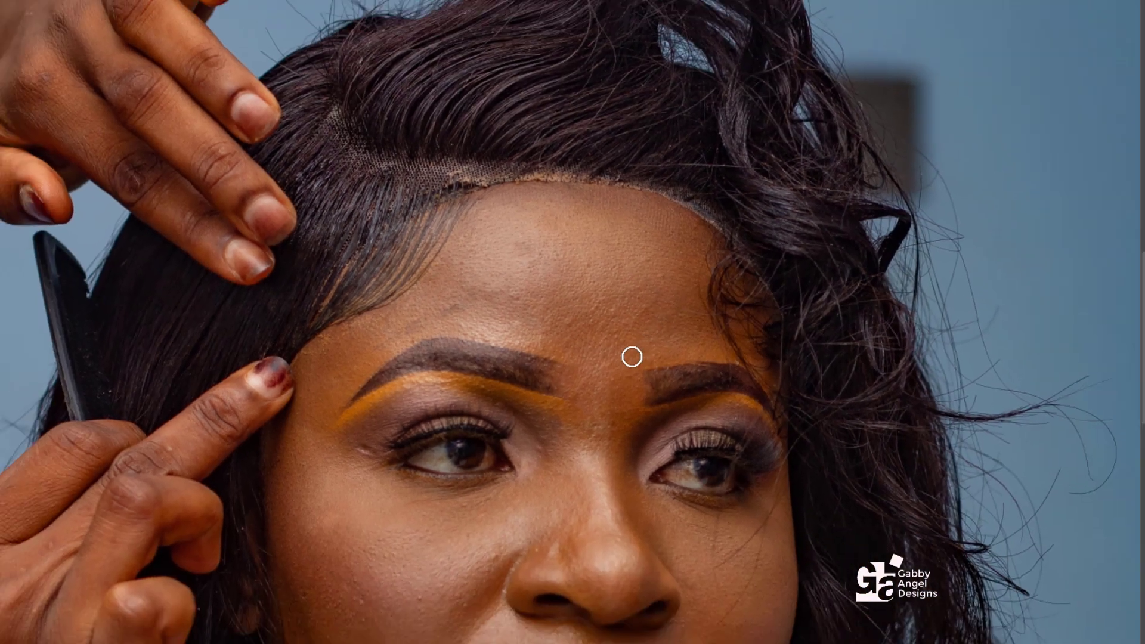
Step: Duplicate the Background layer and invert the copy with its blend mode set to Vivid Light
drag(737, 372, 739, 75)
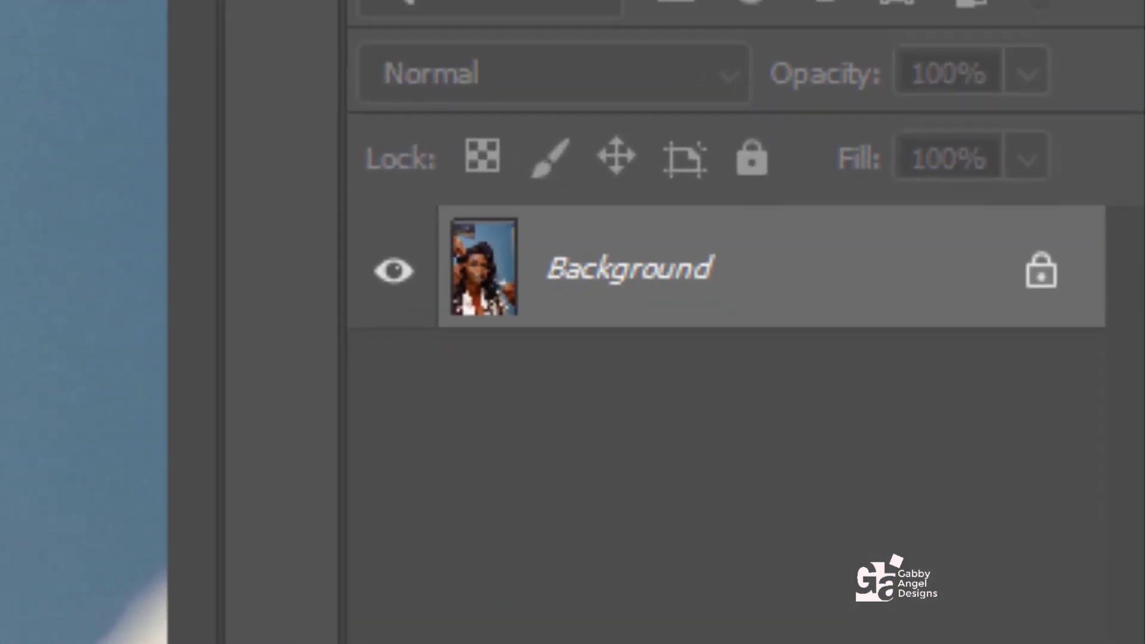
key(ctrl+j)
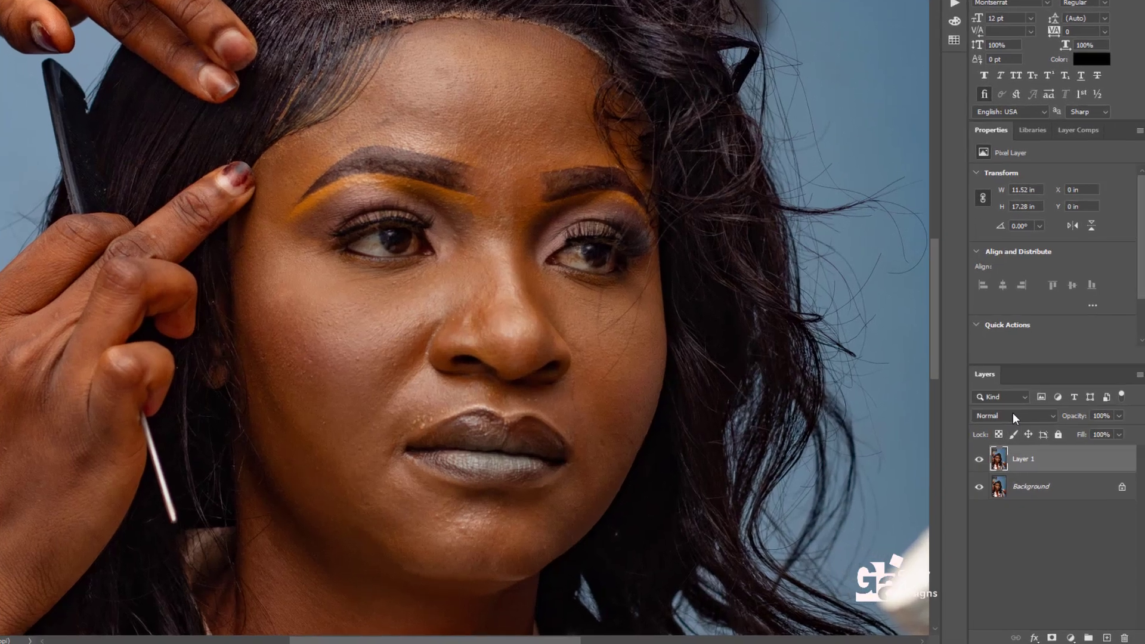
click(1027, 441)
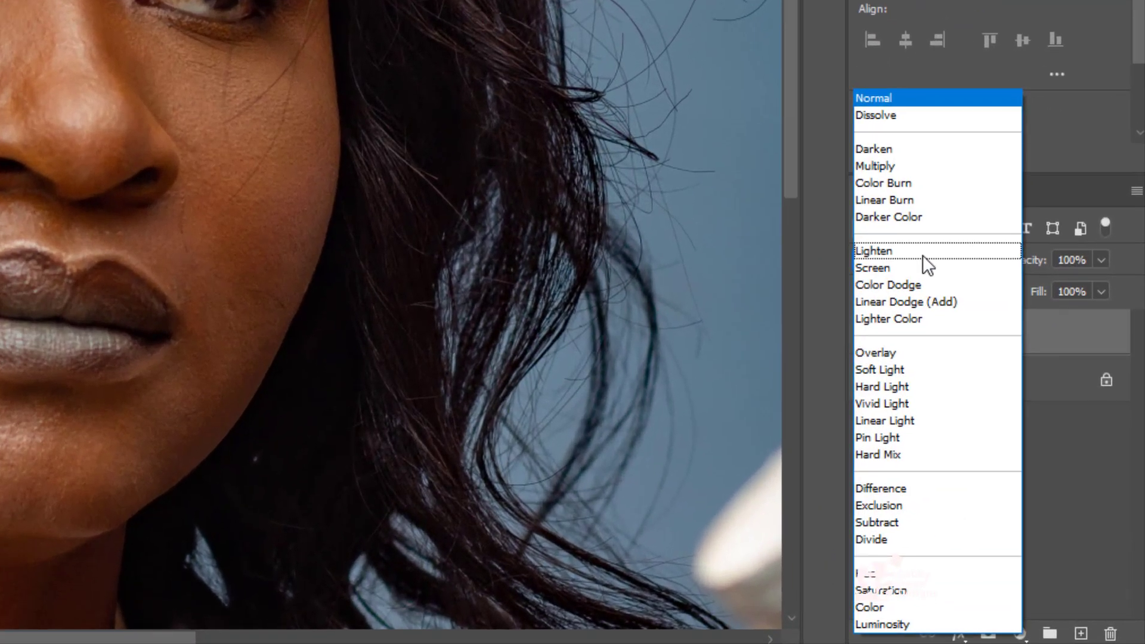
click(889, 400)
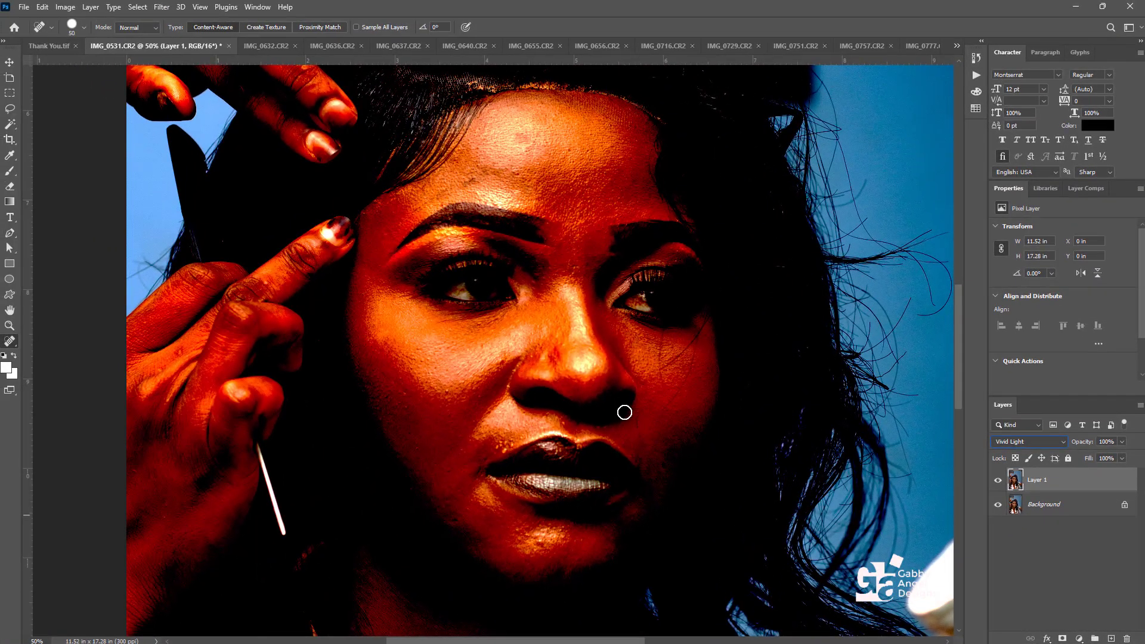
key(ctrl+i)
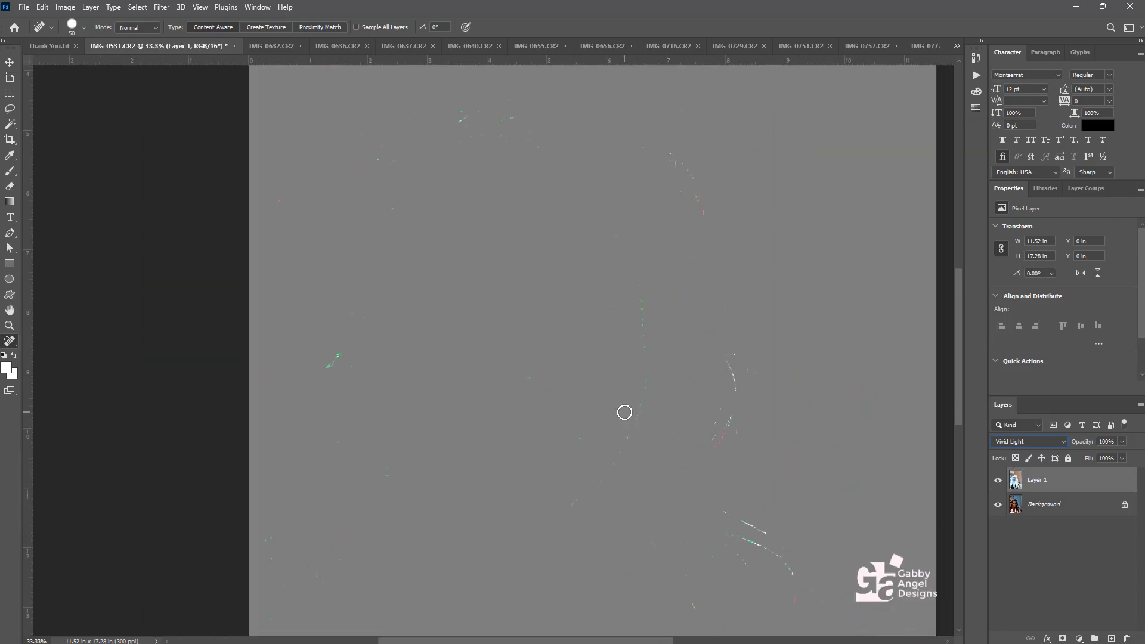
Step: Apply a High Pass filter with a radius of 8 pixels to Layer 1
click(162, 6)
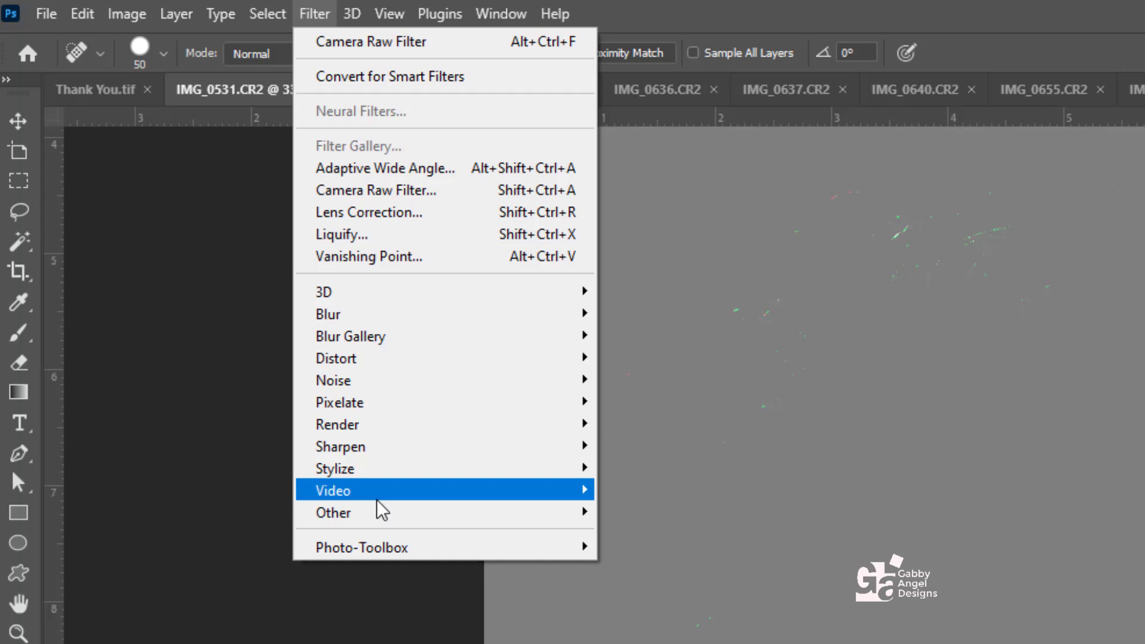
mouse_move(377, 513)
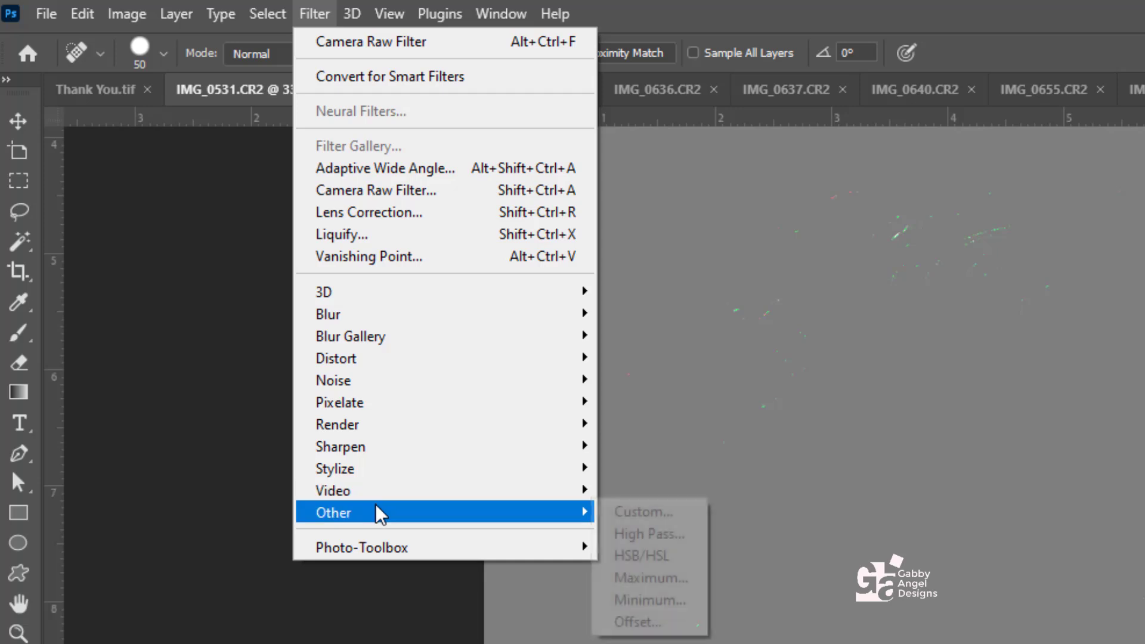
click(648, 537)
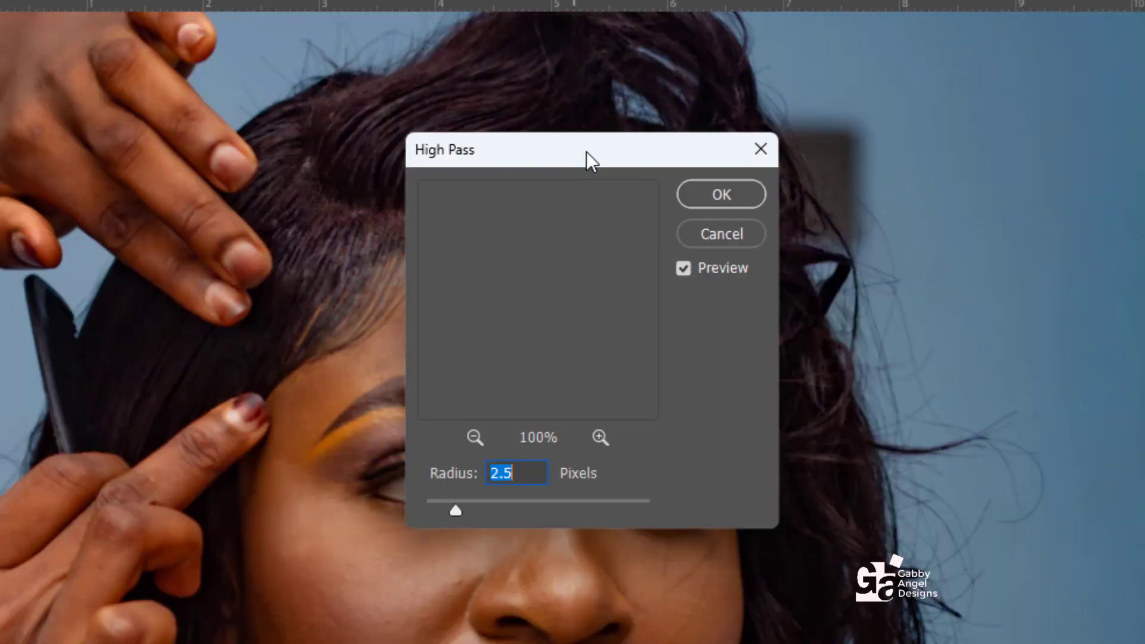
drag(585, 152, 900, 112)
text(8)
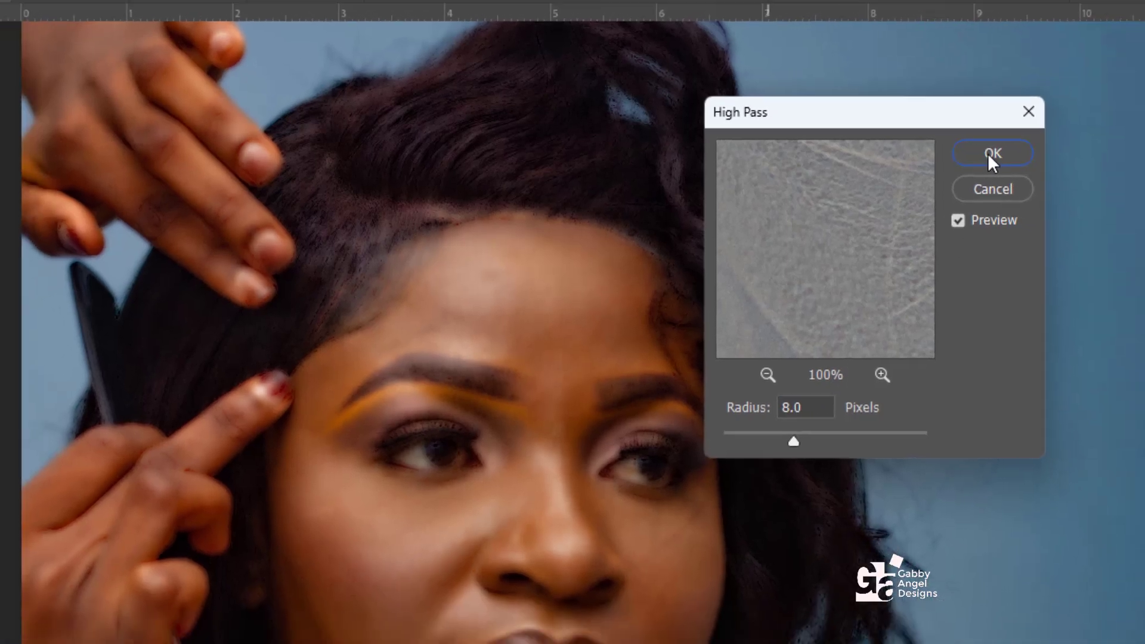
click(1030, 159)
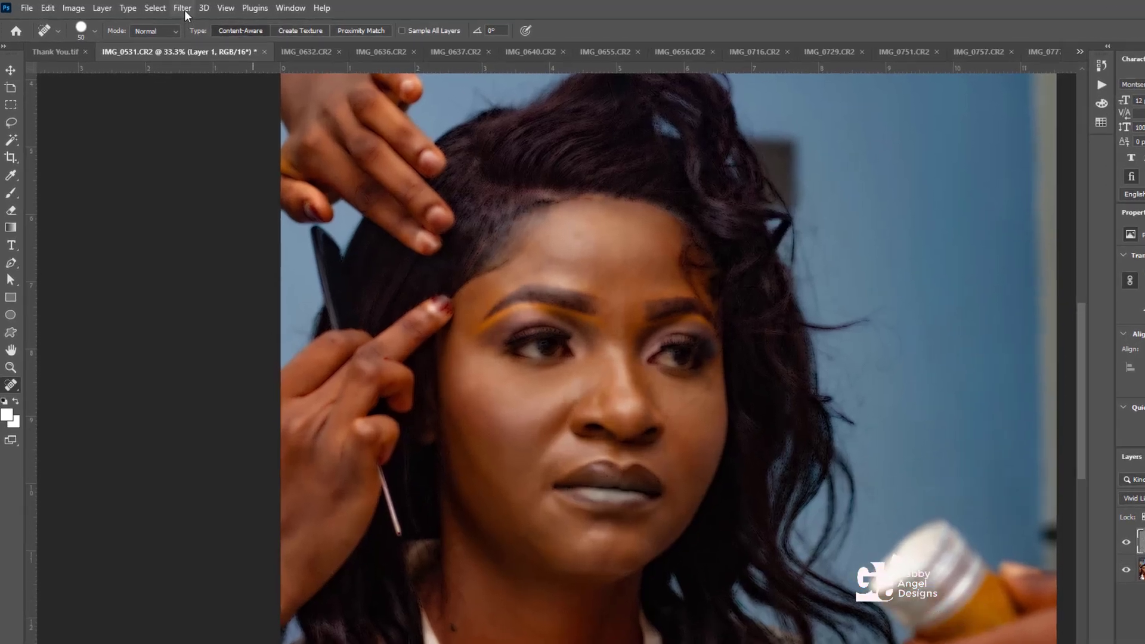
Step: Apply a Gaussian Blur with a radius of 2.5 pixels to Layer 1
click(161, 7)
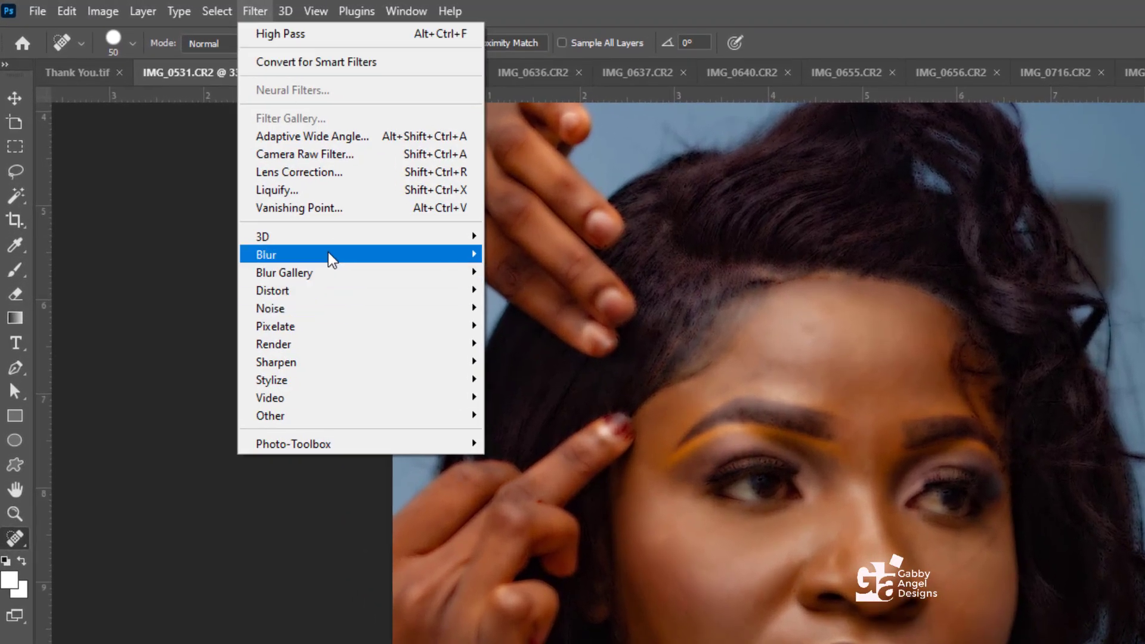
mouse_move(465, 255)
click(539, 326)
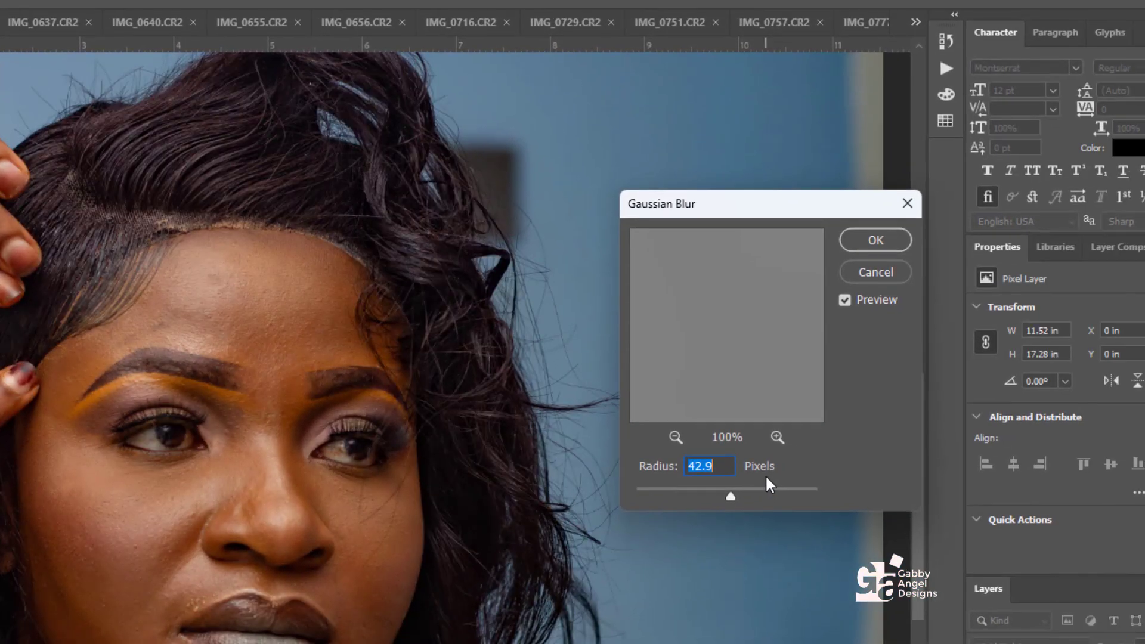
text(2)
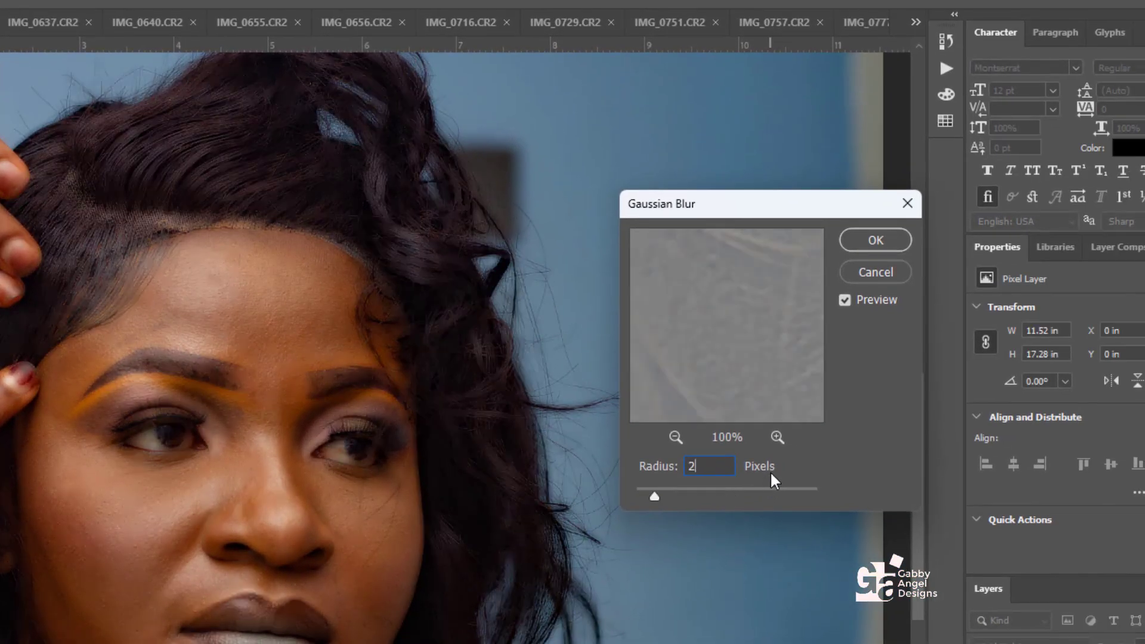
text(.5)
click(871, 239)
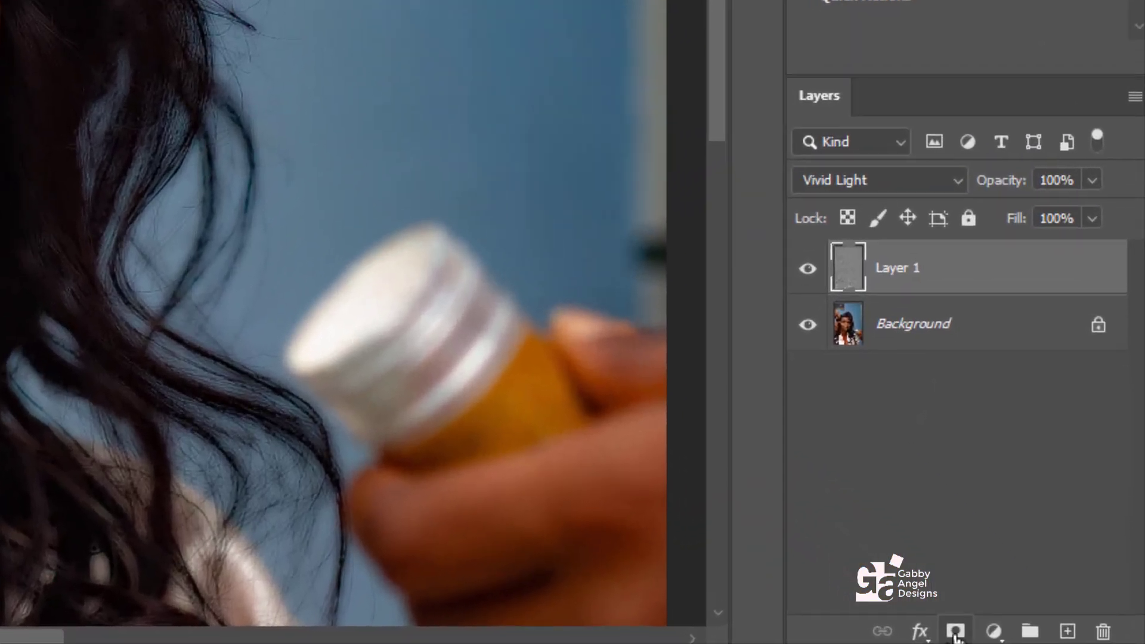
Step: Add a black layer mask to Layer 1 and ready the Brush tool with white as the foreground color
alt+click(1062, 638)
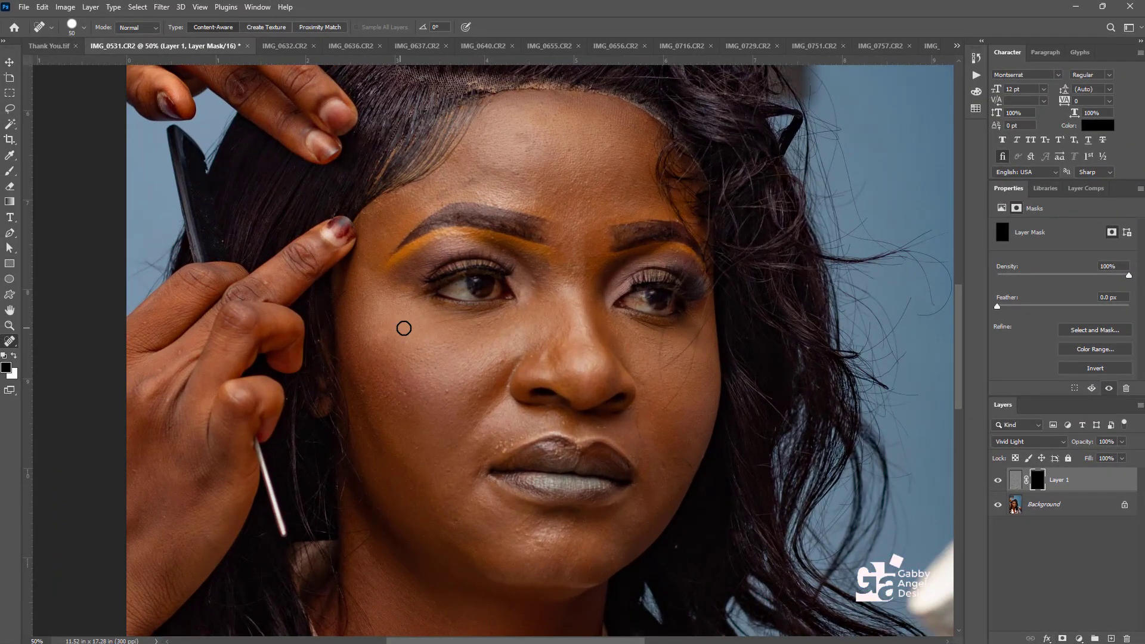
key(b)
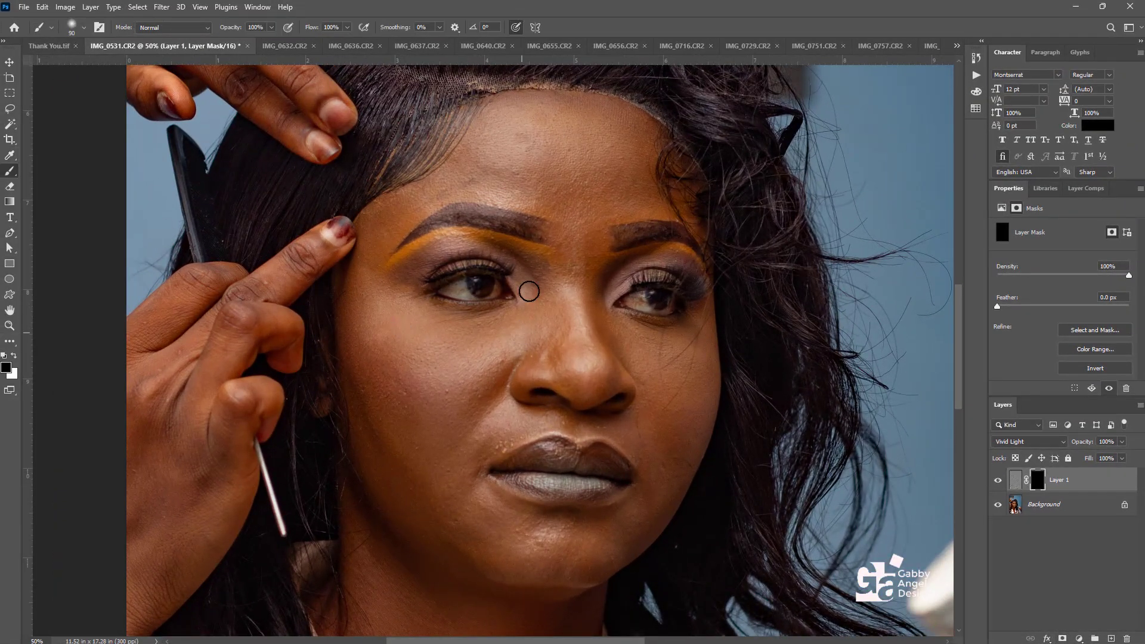
drag(529, 291, 534, 263)
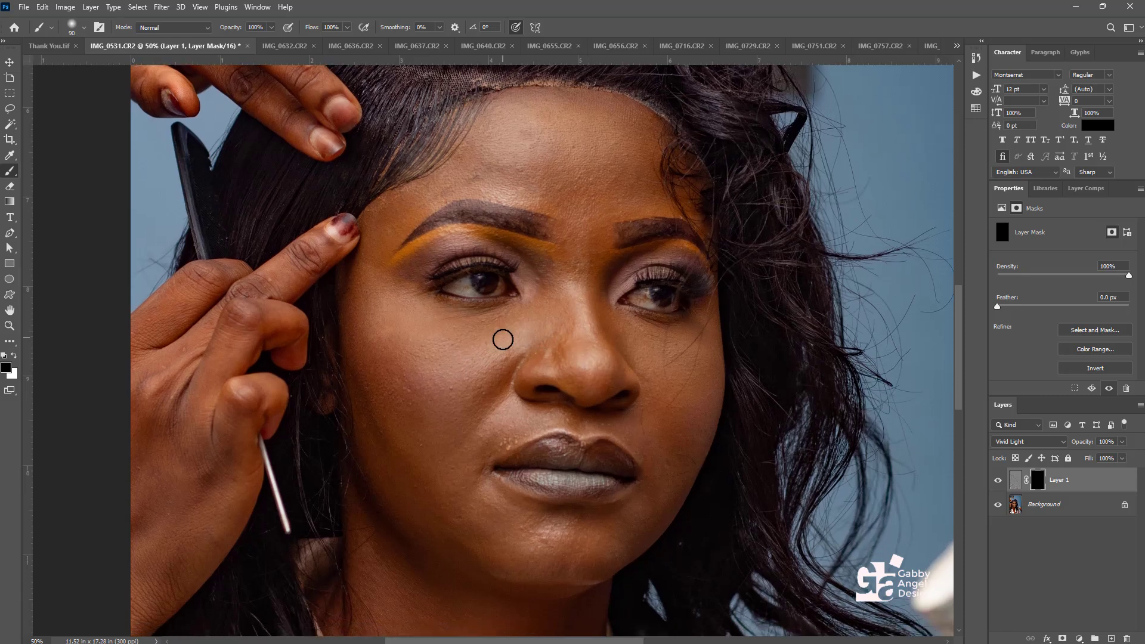
click(15, 354)
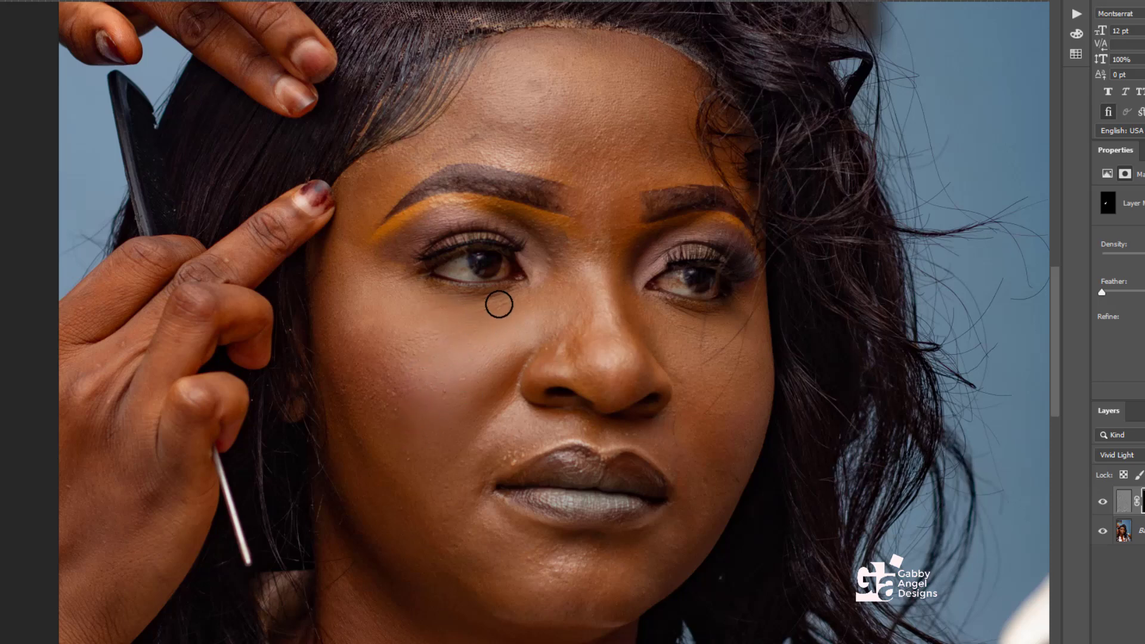
Step: Paint white on Layer 1's mask over the cheek nearer the raised hand, the mouth area and the chin to smooth them
key(bracketright)
key(bracketright)
key(bracketright)
key(bracketleft)
key(bracketleft)
key(bracketleft)
Step: Reveal the smoothing on the cheek beside the loose hair and on the nose by painting Layer 1's mask white
scroll(519, 534, right, 2)
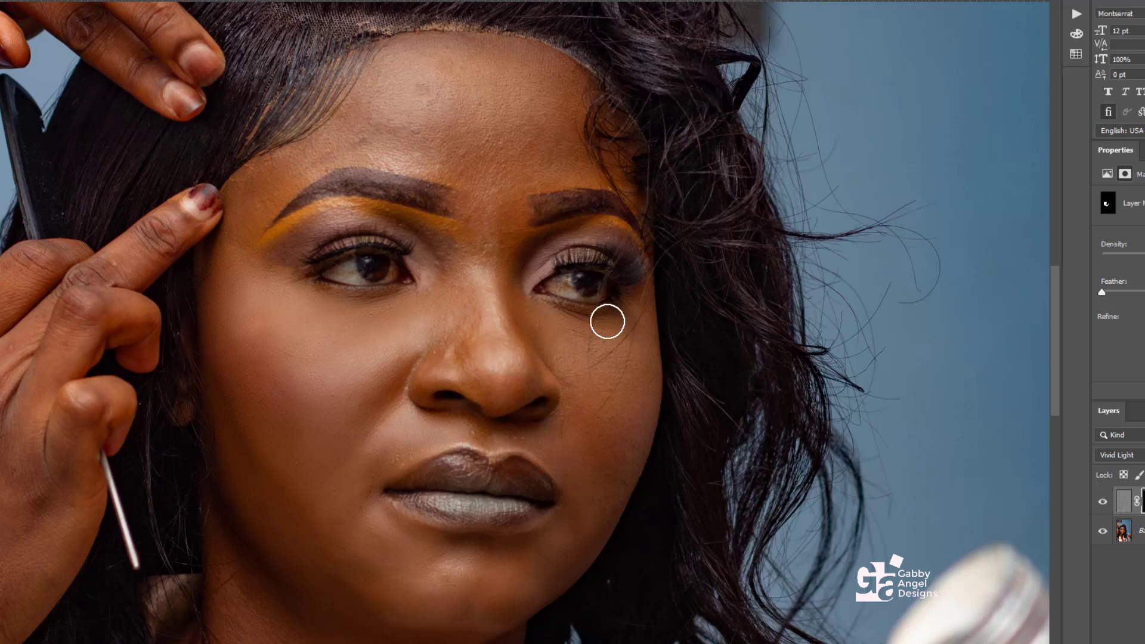
mouse_move(607, 321)
mouse_down()
mouse_move(613, 373)
mouse_move(584, 372)
mouse_move(569, 431)
mouse_up()
key(bracketleft)
key(bracketleft)
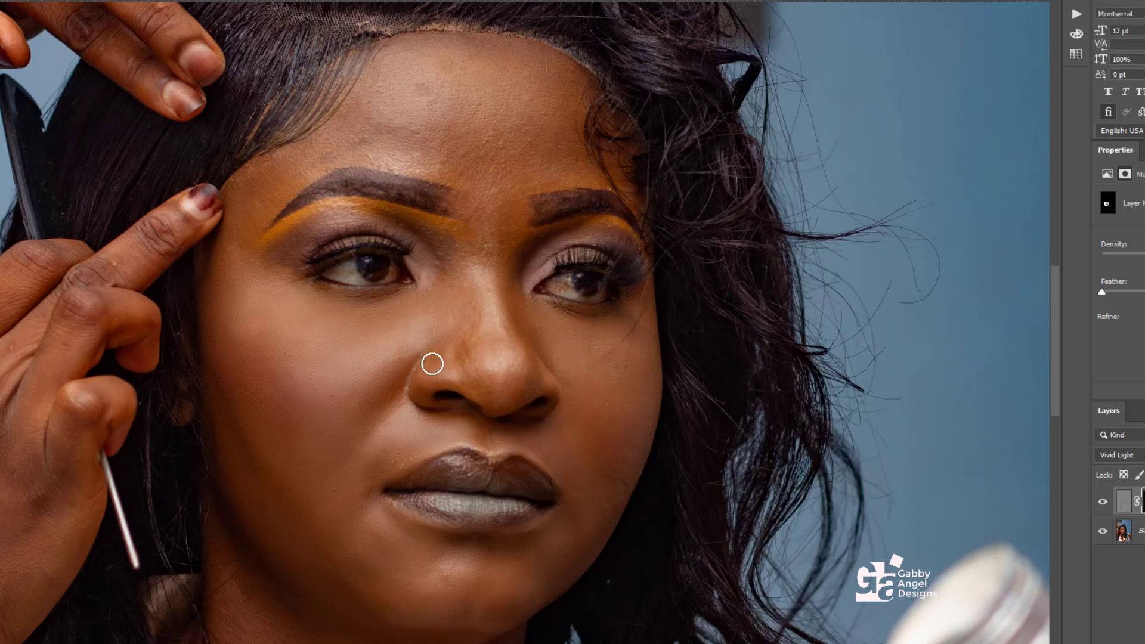
Step: Paint white on Layer 1's mask over the forehead, temple and the area between the eyebrows
scroll(493, 397, up, 2)
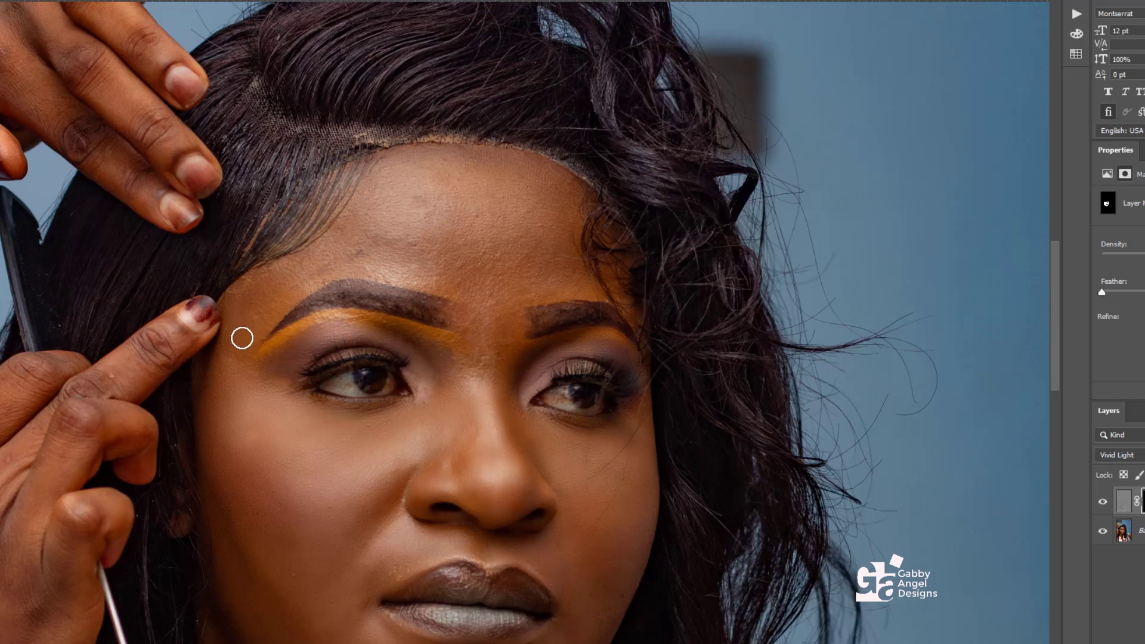
key(bracketright)
key(bracketright)
key(bracketright)
key(bracketleft)
key(bracketleft)
key(bracketleft)
Step: Smooth the skin of the jawline and neck by painting Layer 1's mask white with an enlarged brush
scroll(417, 286, down, 3)
scroll(265, 358, down, 4)
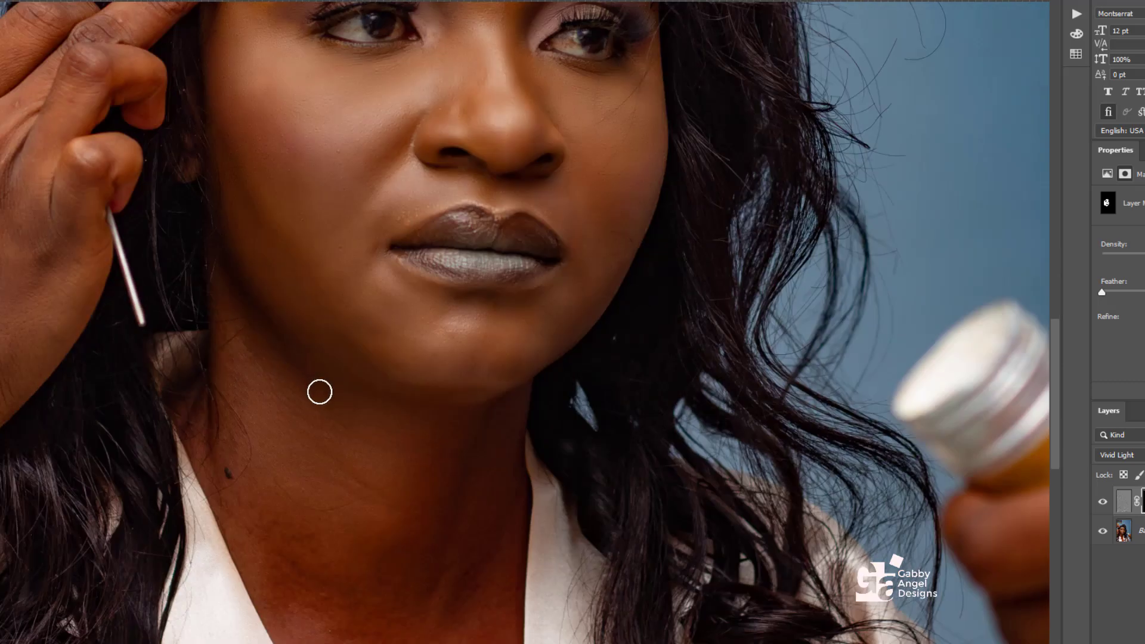
scroll(328, 351, down, 2)
key(bracketright)
key(bracketright)
key(bracketright)
key(bracketright)
key(bracketright)
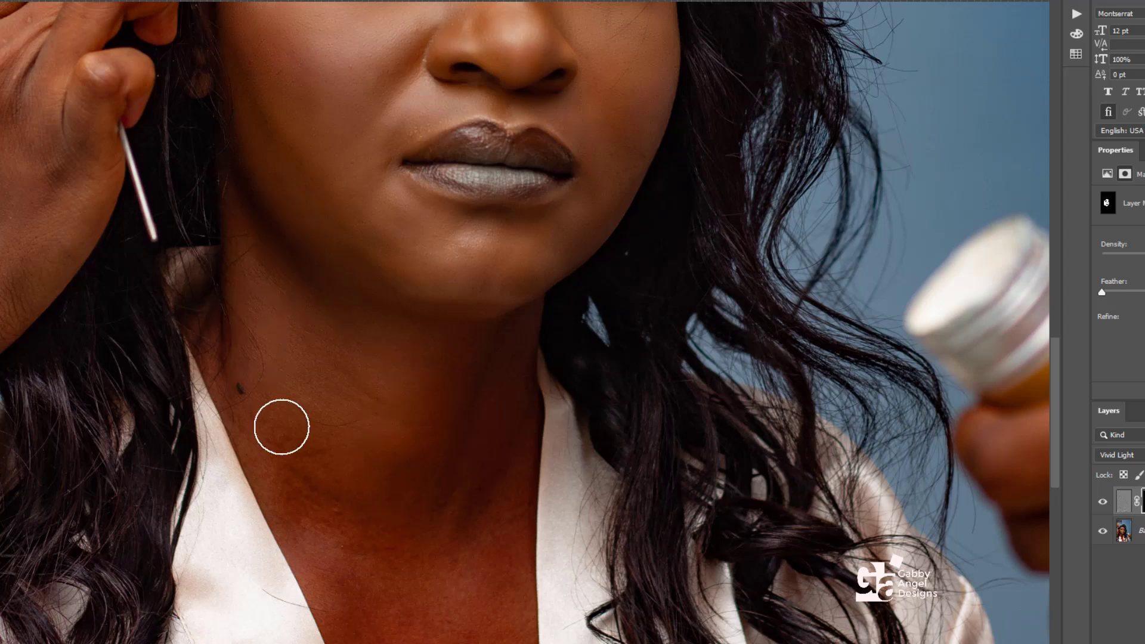
Step: Paint white on Layer 1's mask over the chest between the robe lapels, using smaller brush sizes near the edges
scroll(483, 400, down, 5)
scroll(501, 503, down, 3)
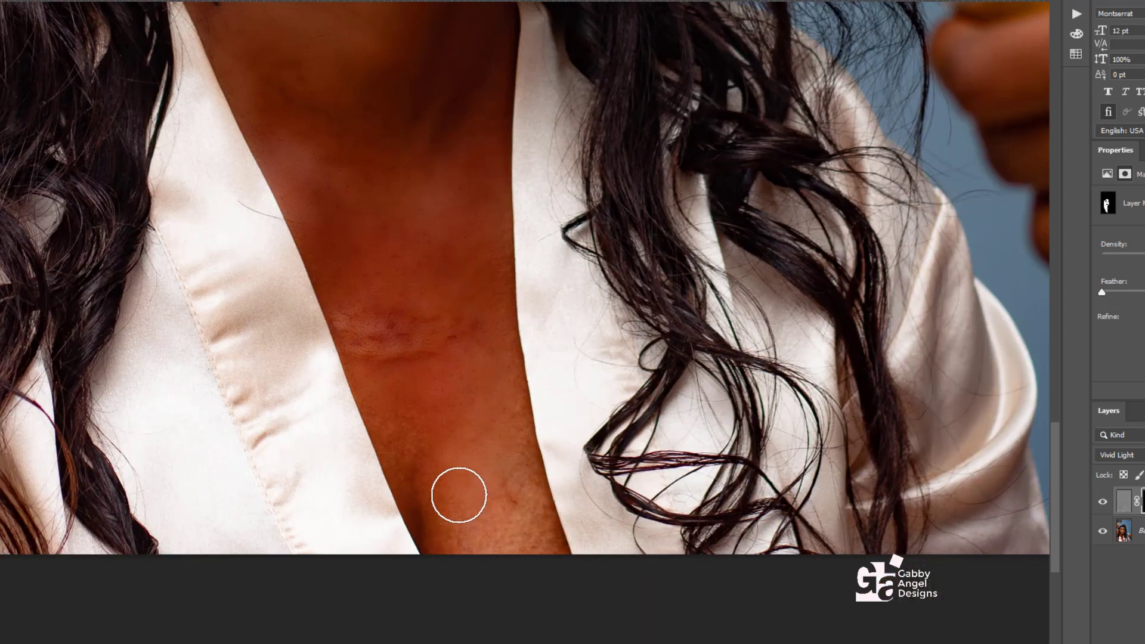
key(bracketleft)
key(bracketleft)
key(bracketleft)
key(bracketright)
key(bracketleft)
key(bracketright)
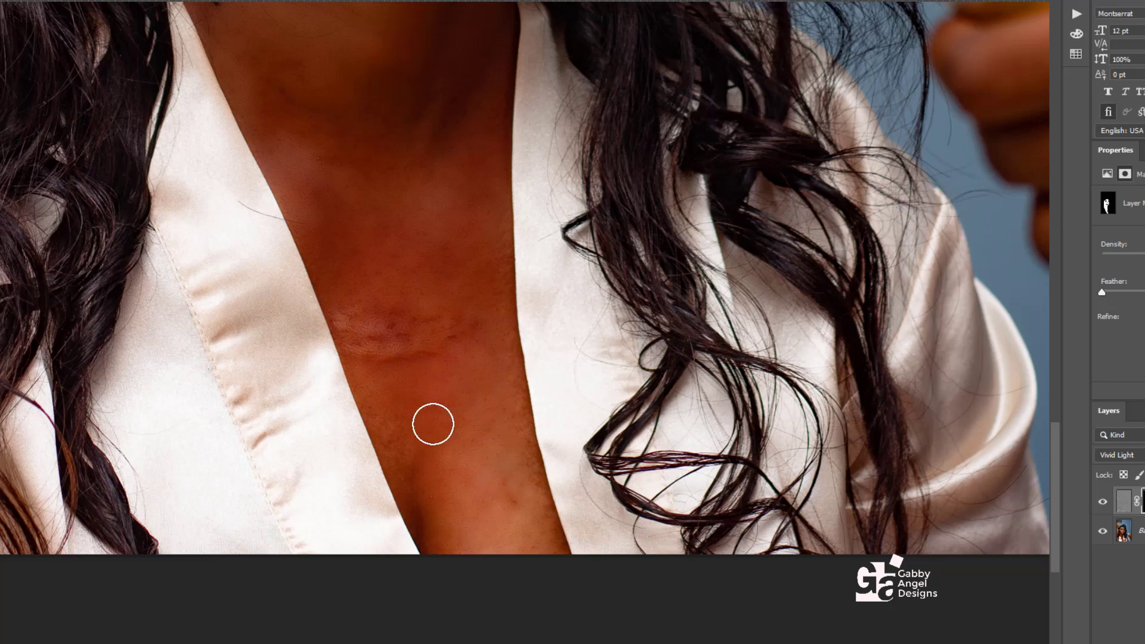
key(bracketleft)
key(bracketleft)
drag(384, 471, 393, 409)
key(bracketright)
key(bracketright)
Step: Smooth the hand and fingers beside the face by painting white on Layer 1's mask with varying brush sizes
scroll(424, 370, up, 13)
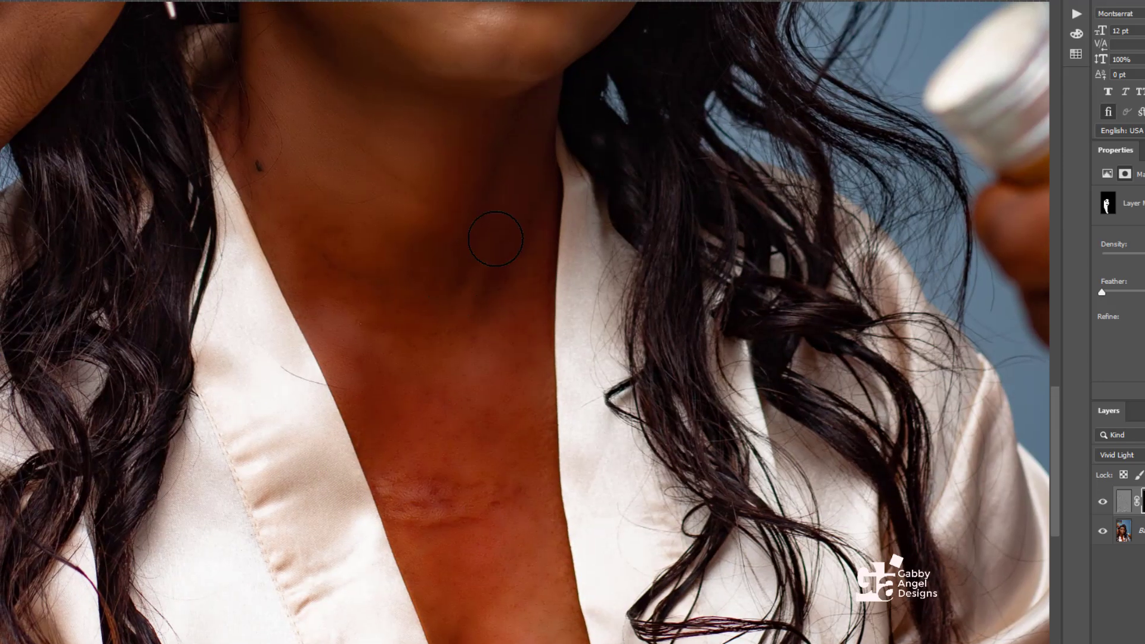
scroll(496, 360, up, 1)
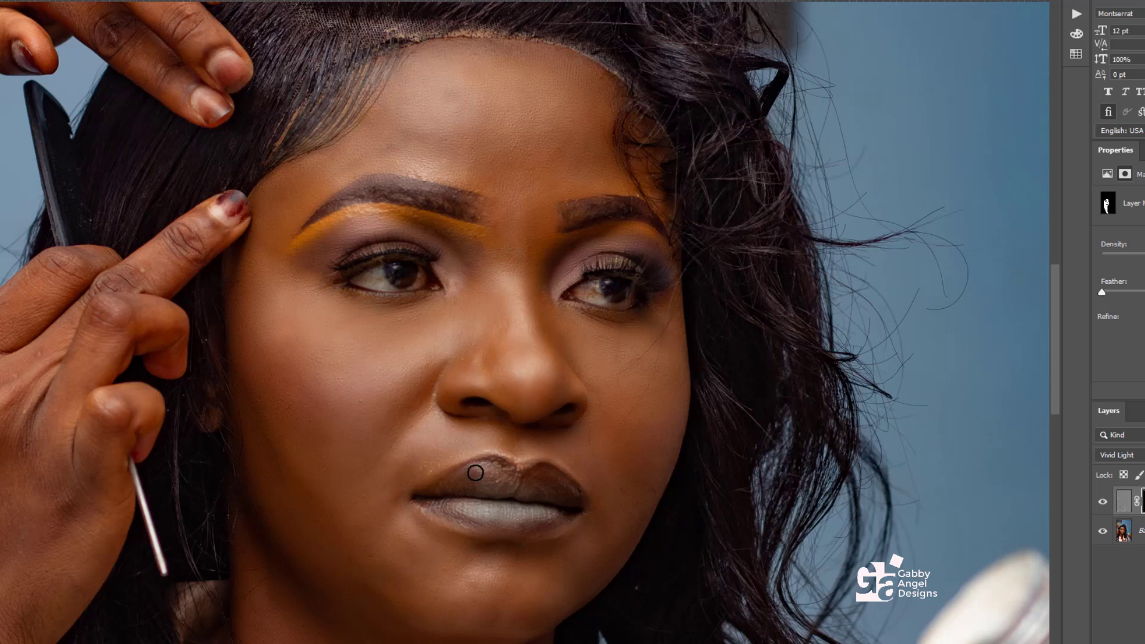
drag(377, 411, 538, 303)
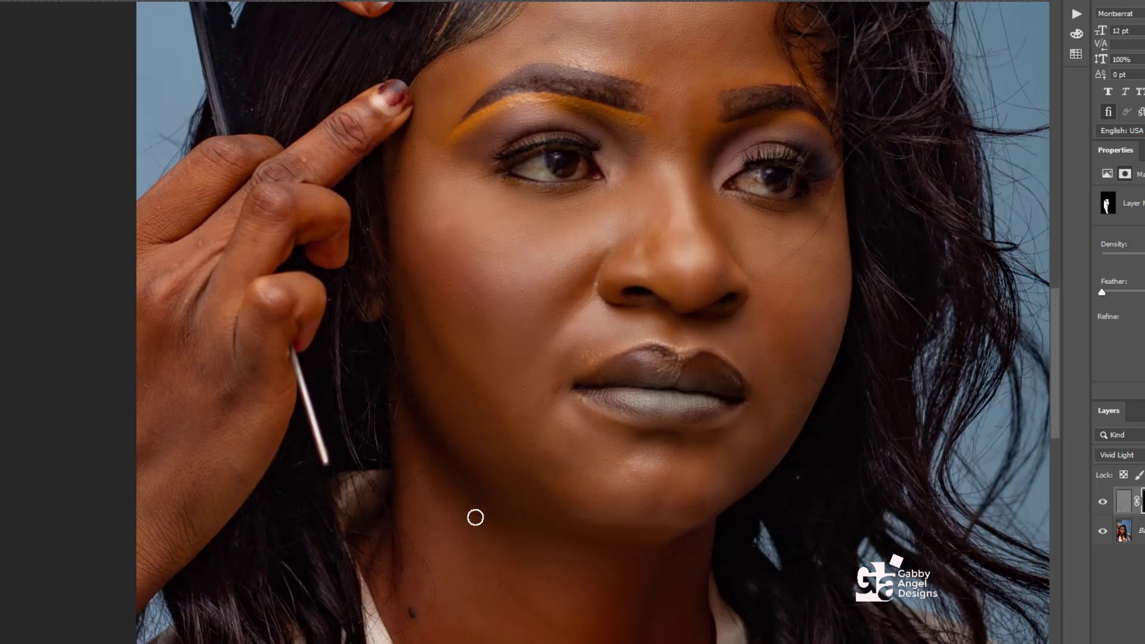
drag(232, 359, 304, 316)
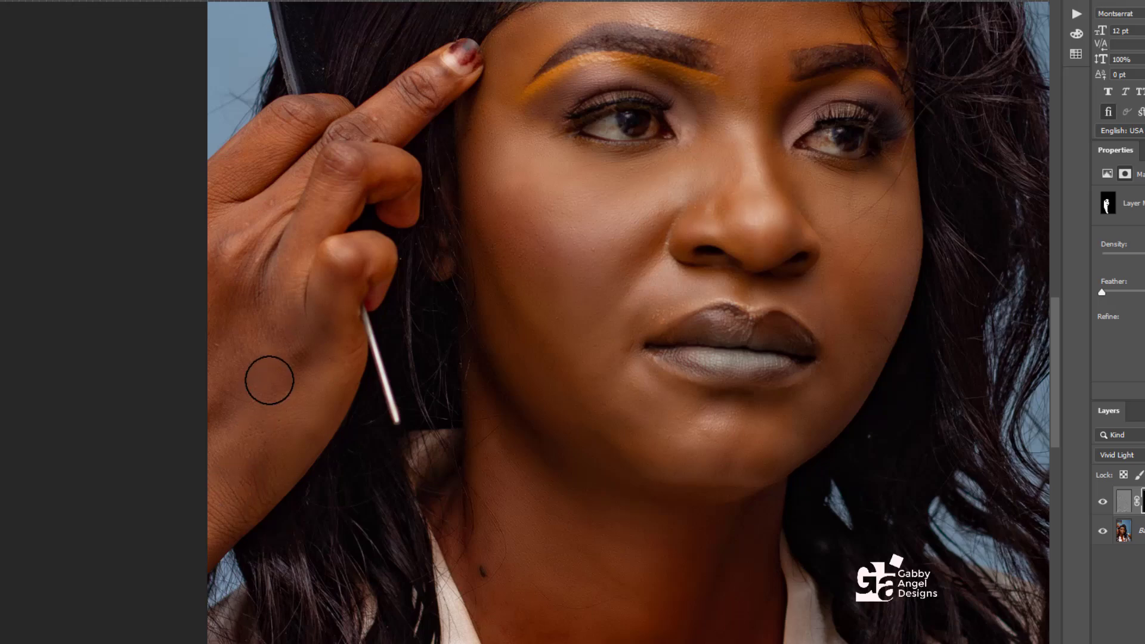
key(bracketleft)
key(bracketleft)
key(bracketleft)
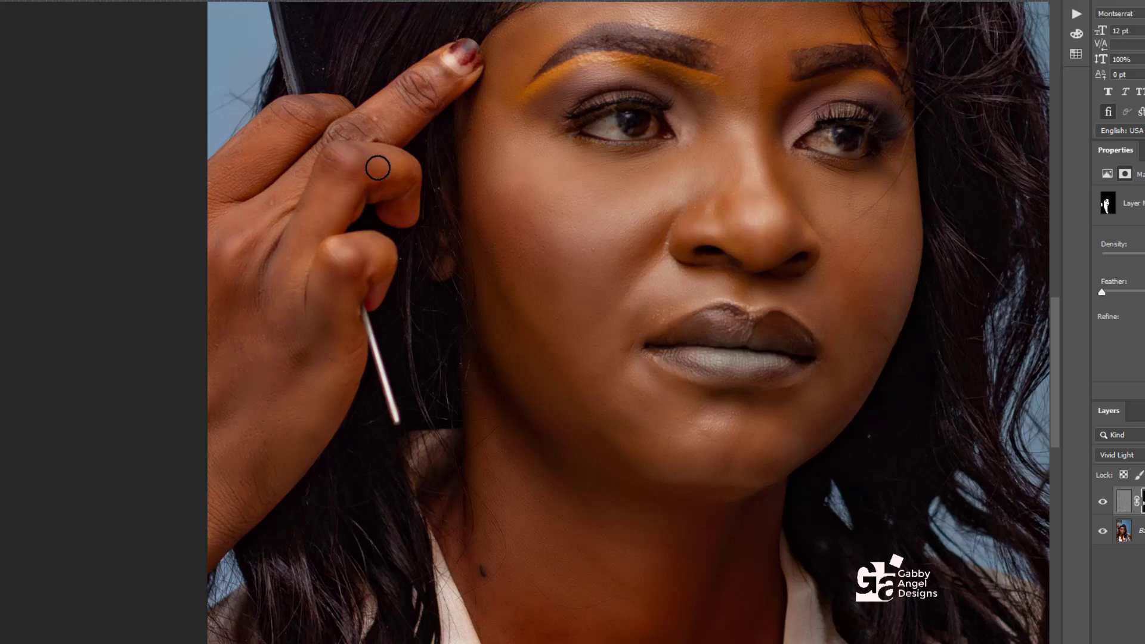
mouse_move(349, 267)
mouse_down()
mouse_move(419, 89)
mouse_move(280, 184)
mouse_up()
drag(231, 379, 197, 522)
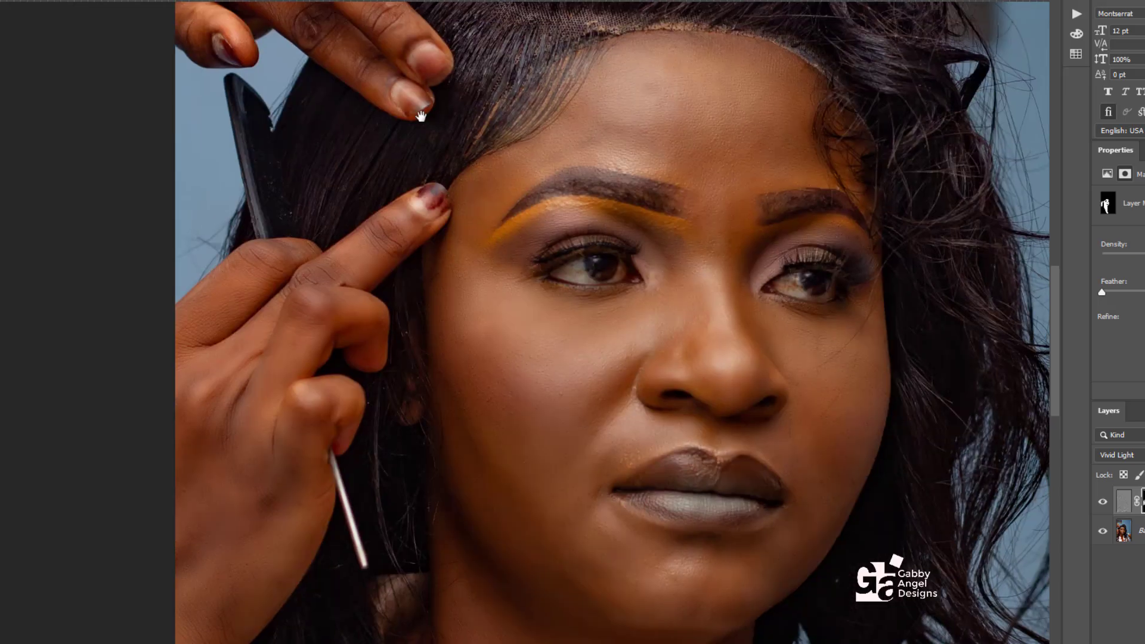
Step: Paint white on Layer 1's mask over the blurred hand holding the jar
drag(895, 495, 523, 275)
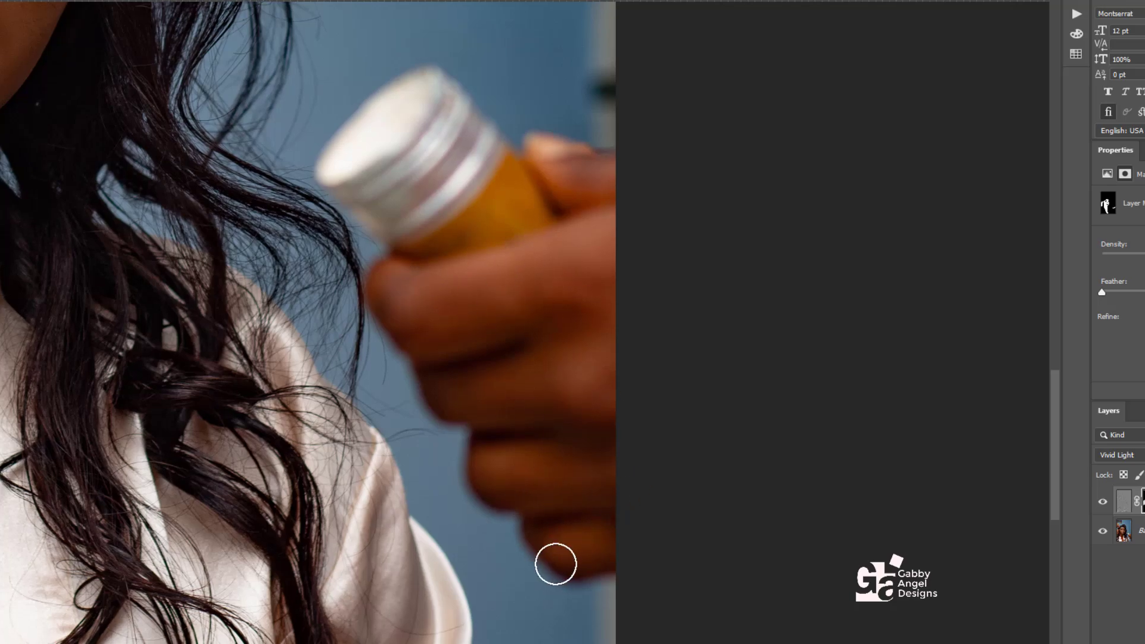
drag(387, 70, 713, 427)
drag(519, 322, 716, 430)
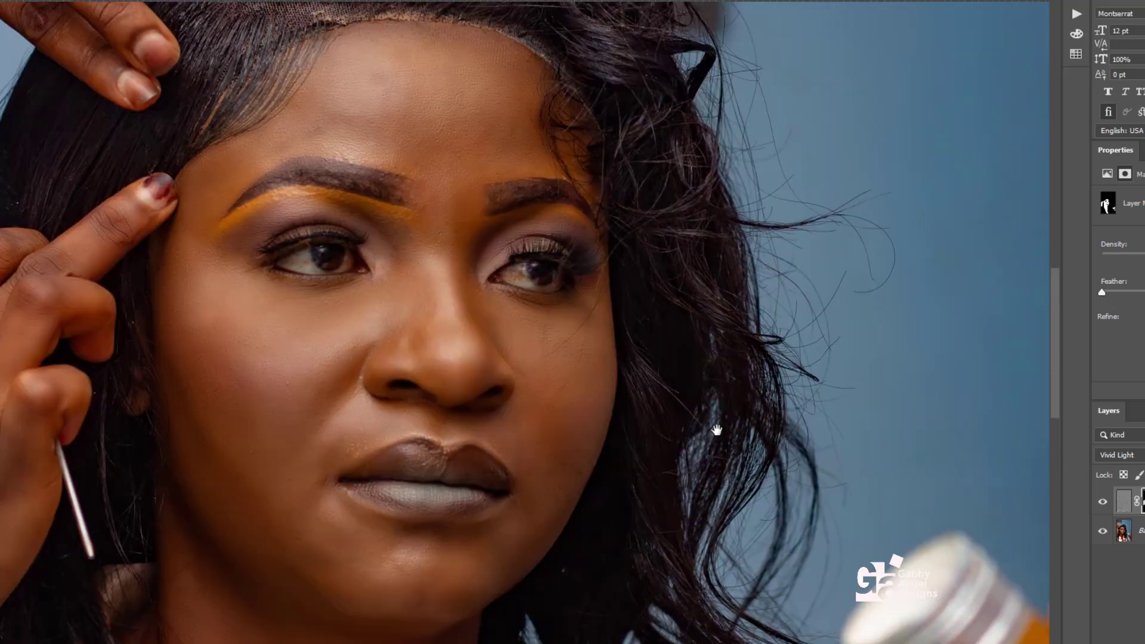
Step: Stamp all visible layers into a new merged layer above Layer 1
key(ctrl+0)
drag(442, 222, 498, 240)
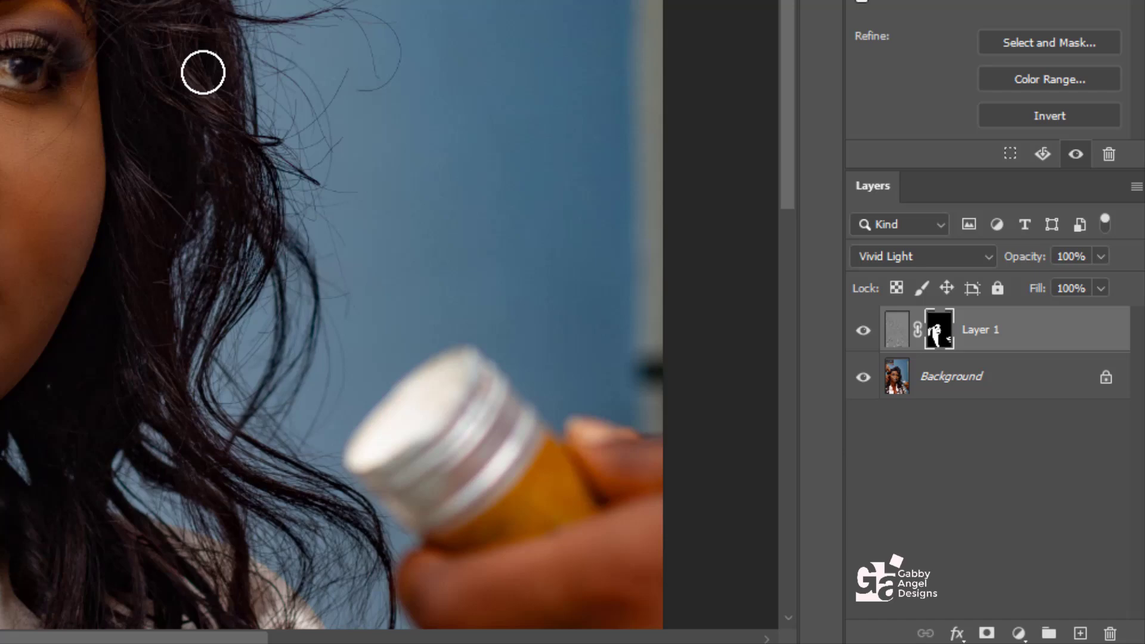
key(ctrl+shift+alt+e)
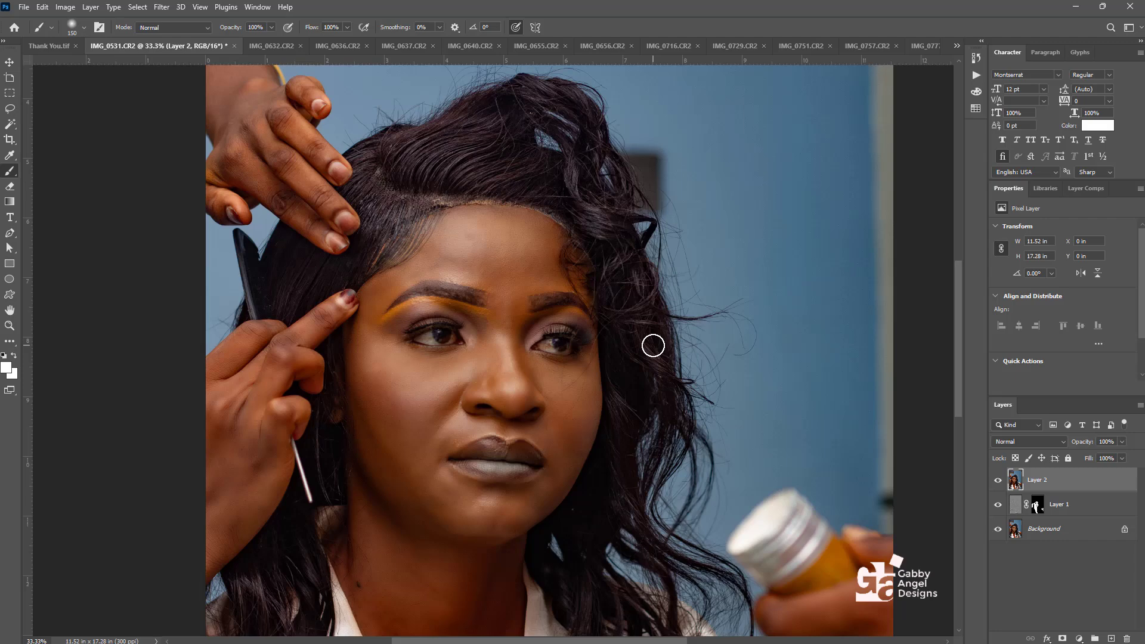
Step: Add a Hue/Saturation adjustment layer and set its Yellows to saturation -100 and lightness +100
key(ctrl+plus)
scroll(673, 387, up, 1)
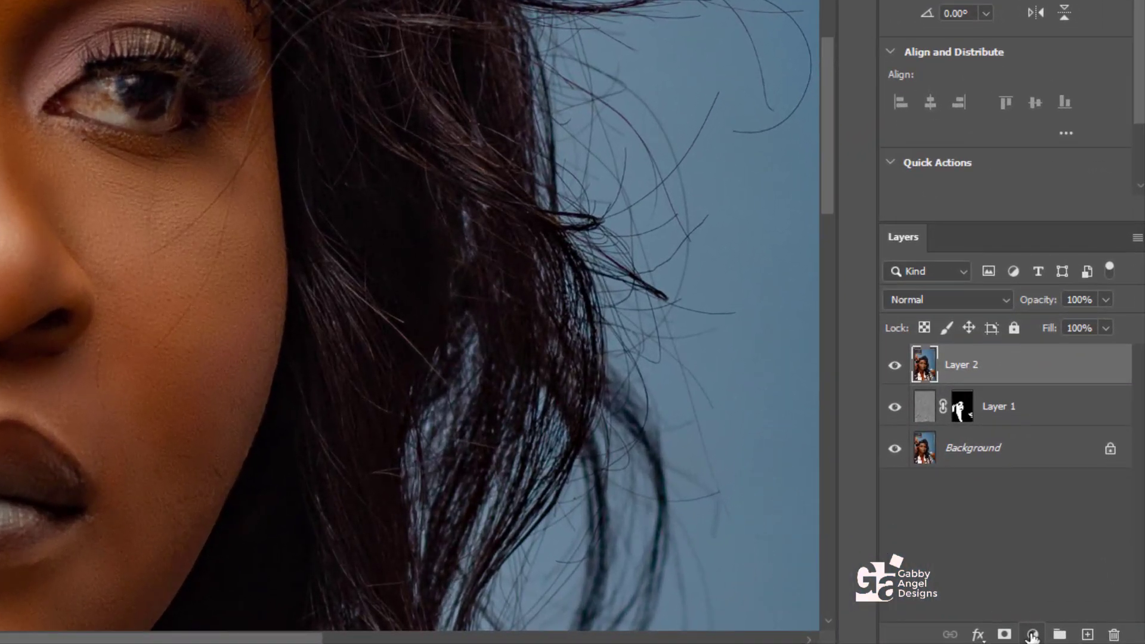
click(1032, 635)
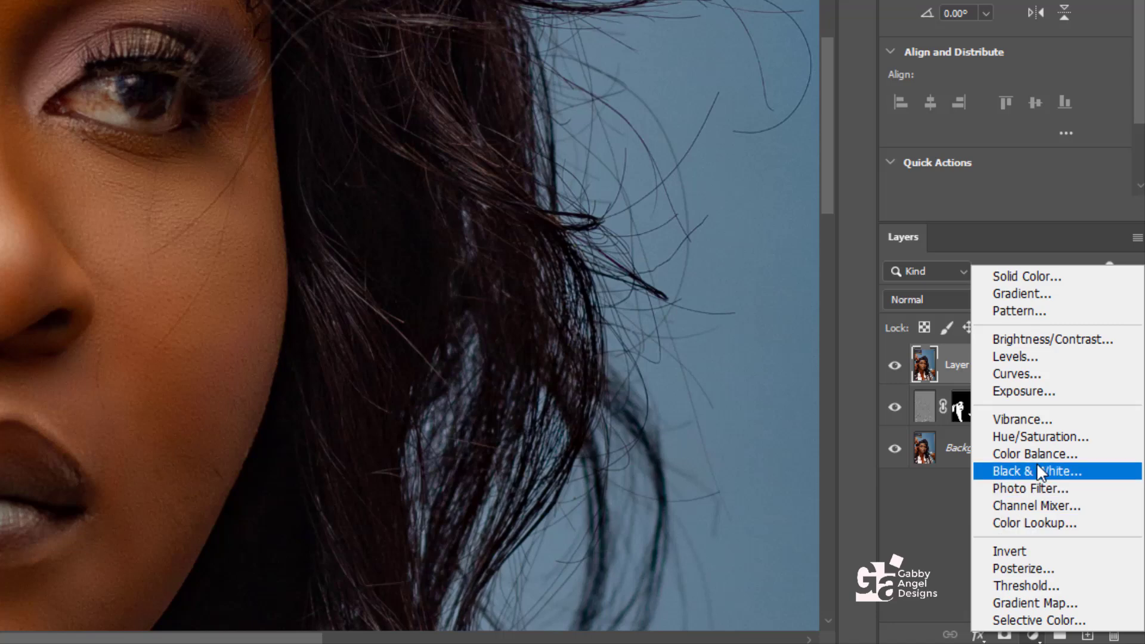
click(1049, 432)
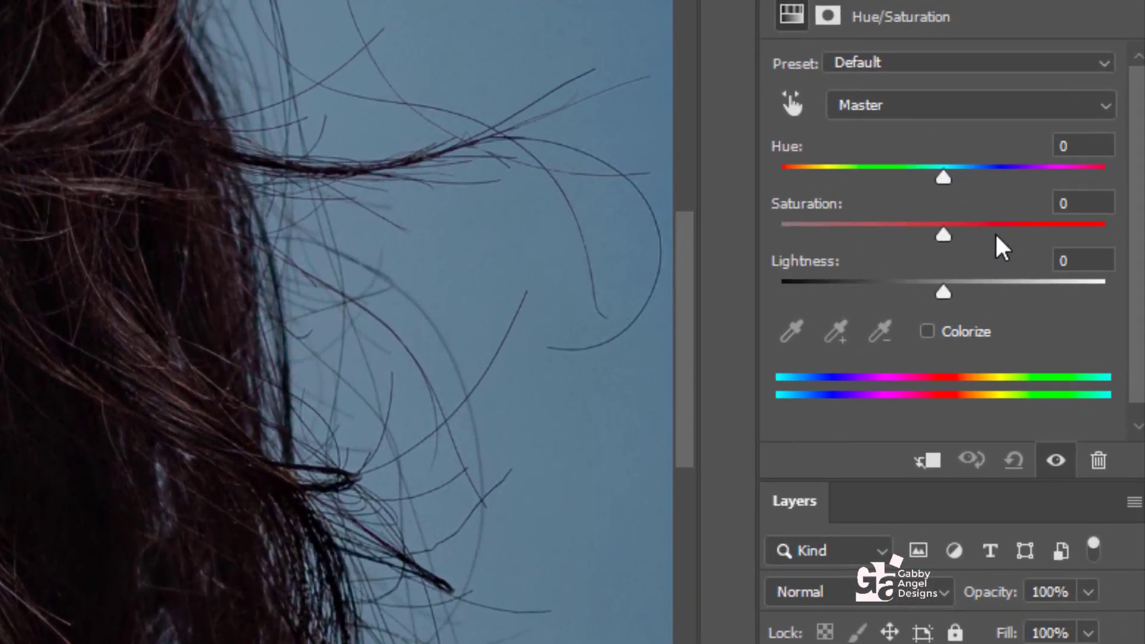
click(994, 112)
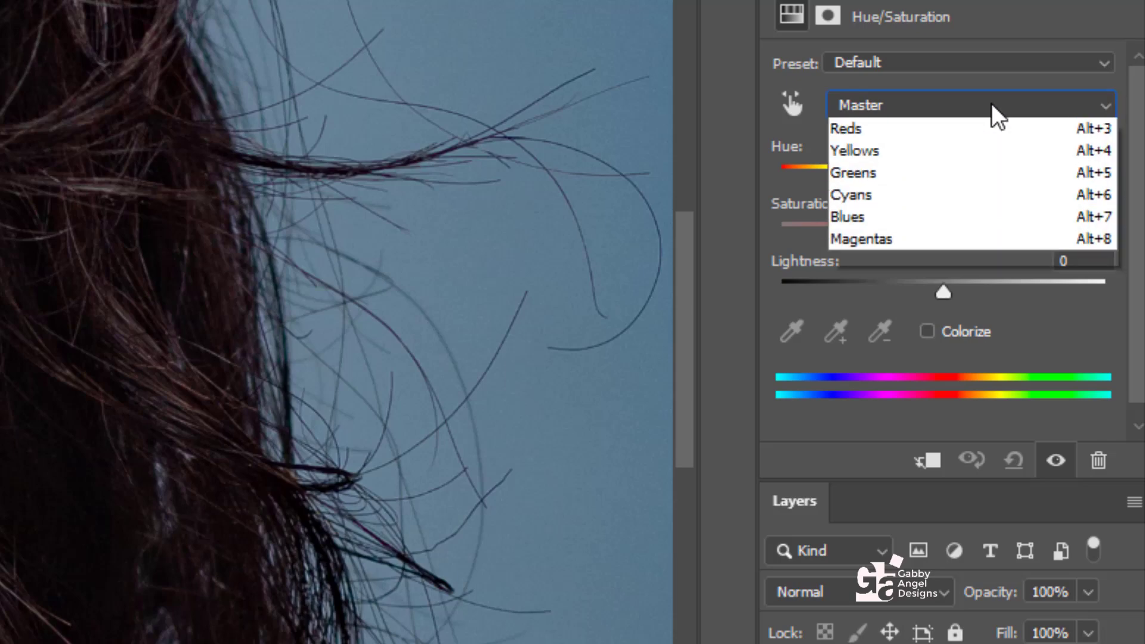
click(990, 178)
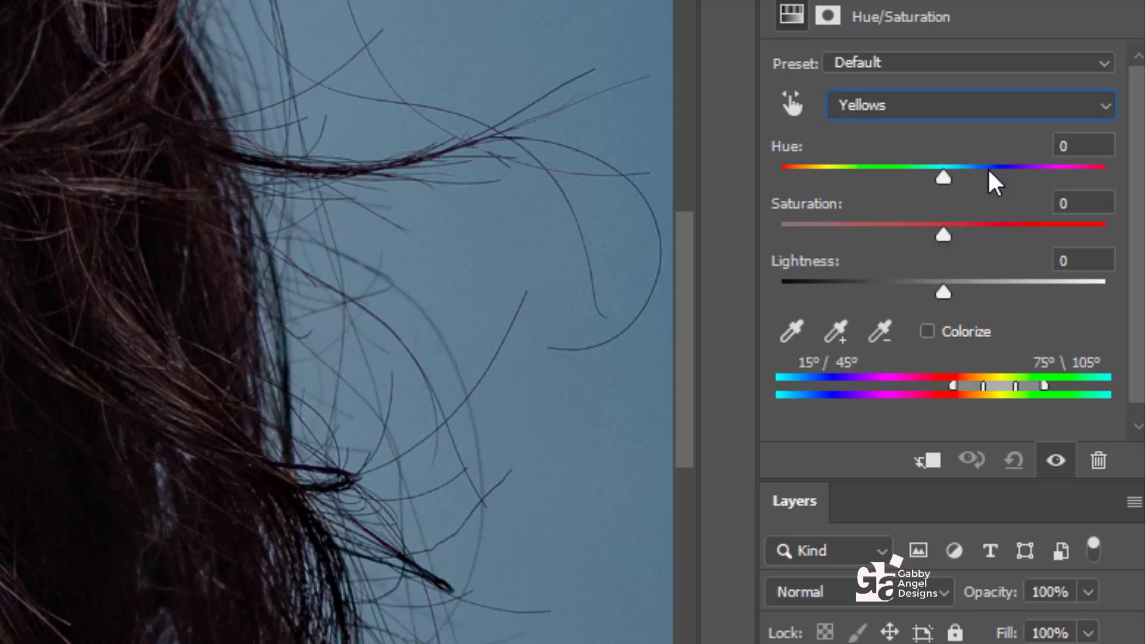
click(946, 236)
drag(908, 237, 789, 240)
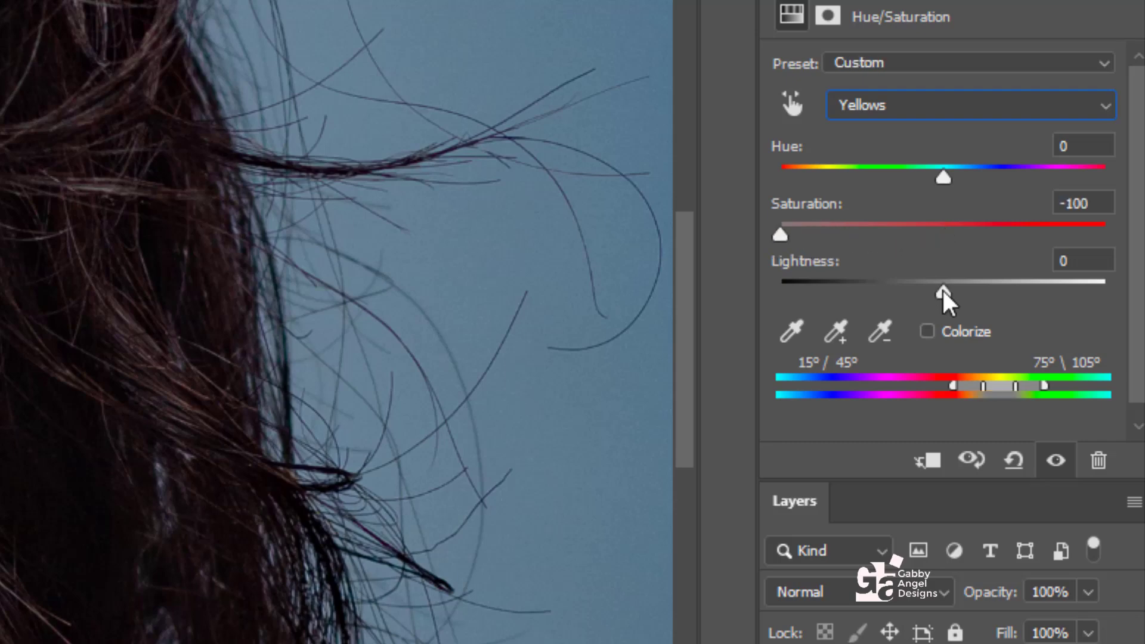
drag(943, 296, 1138, 292)
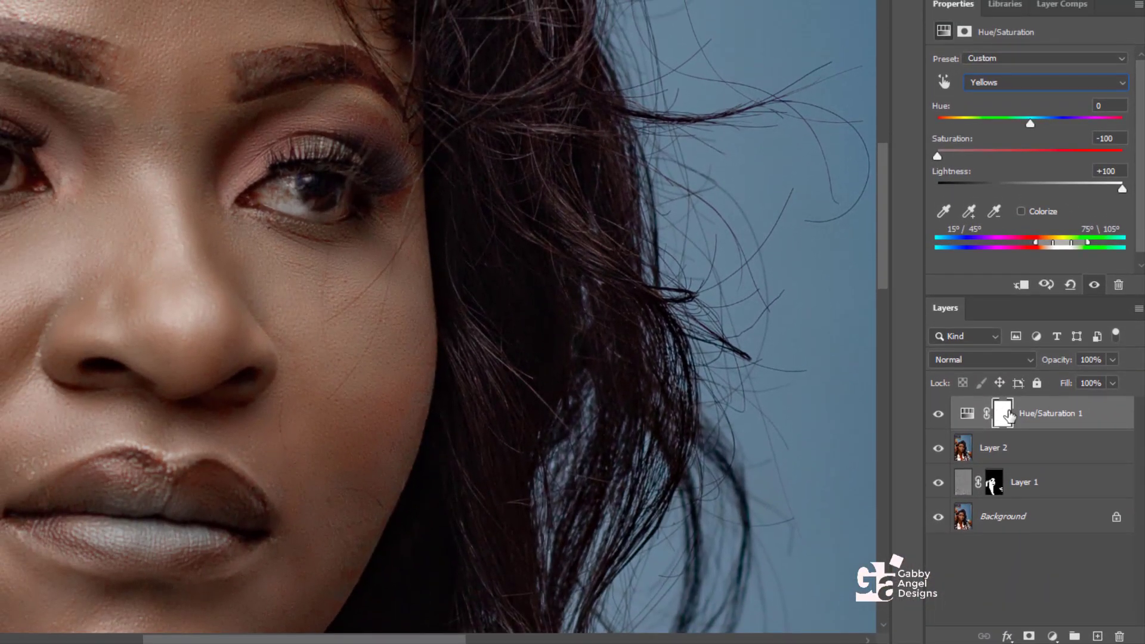
Step: Invert the Hue/Saturation 1 layer's mask to black to hide the adjustment
click(1007, 415)
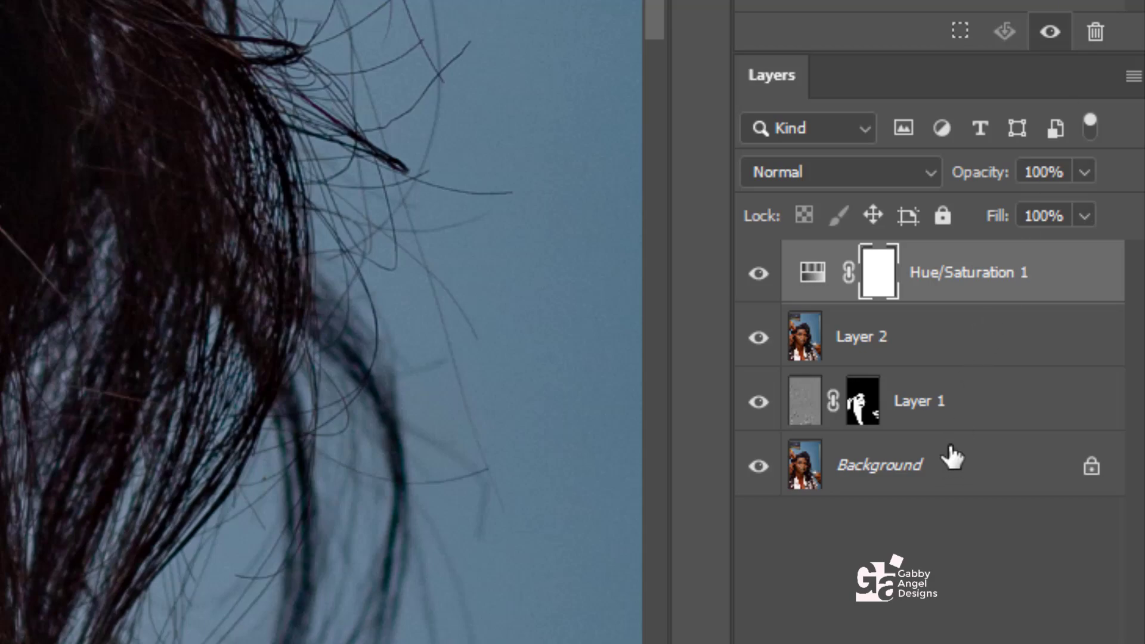
key(ctrl+i)
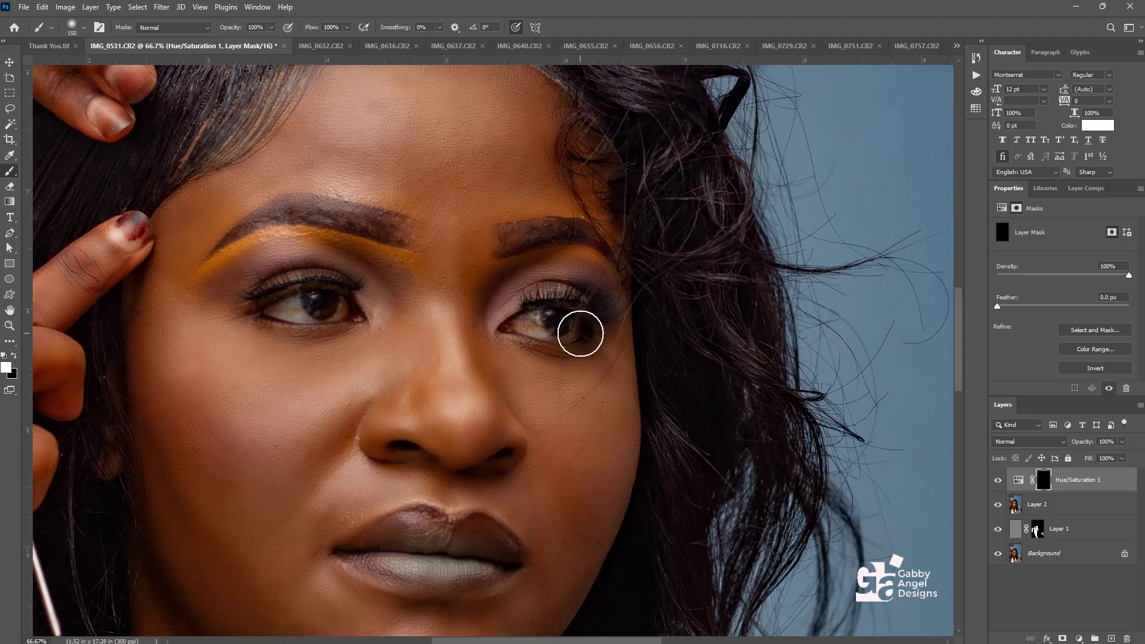
Step: Paint white with a small brush on the Hue/Saturation 1 mask over the whites of both eyes, and select Layer 2
key(bracketleft)
key(bracketleft)
key(bracketleft)
key(bracketleft)
key(bracketleft)
key(bracketleft)
key(bracketleft)
key(bracketleft)
key(bracketleft)
key(bracketleft)
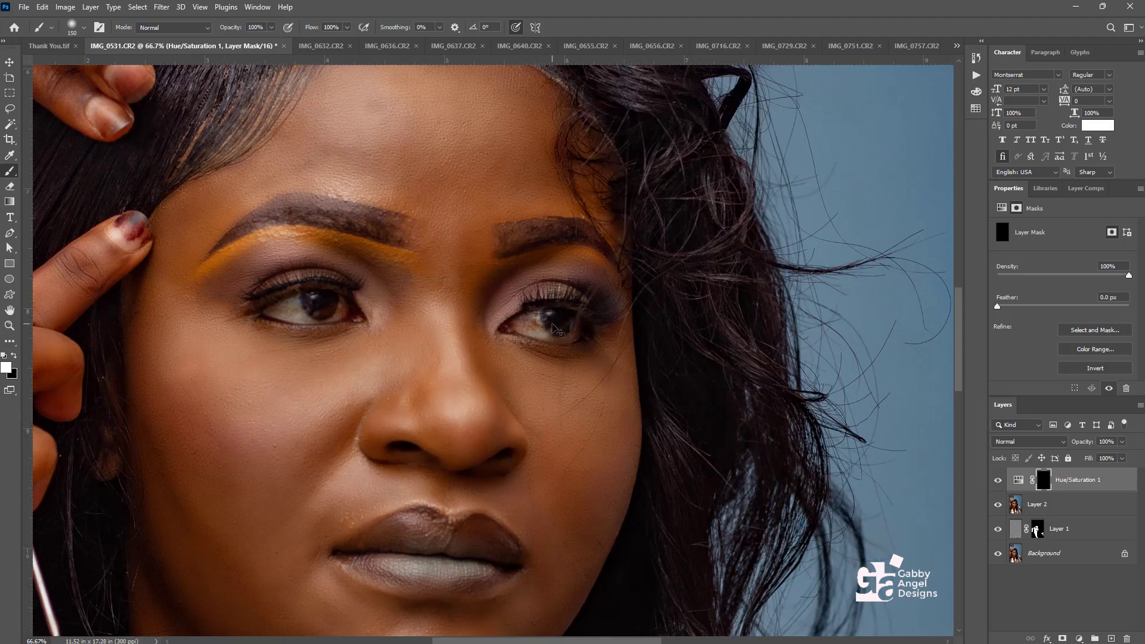
key(ctrl+plus)
key(x)
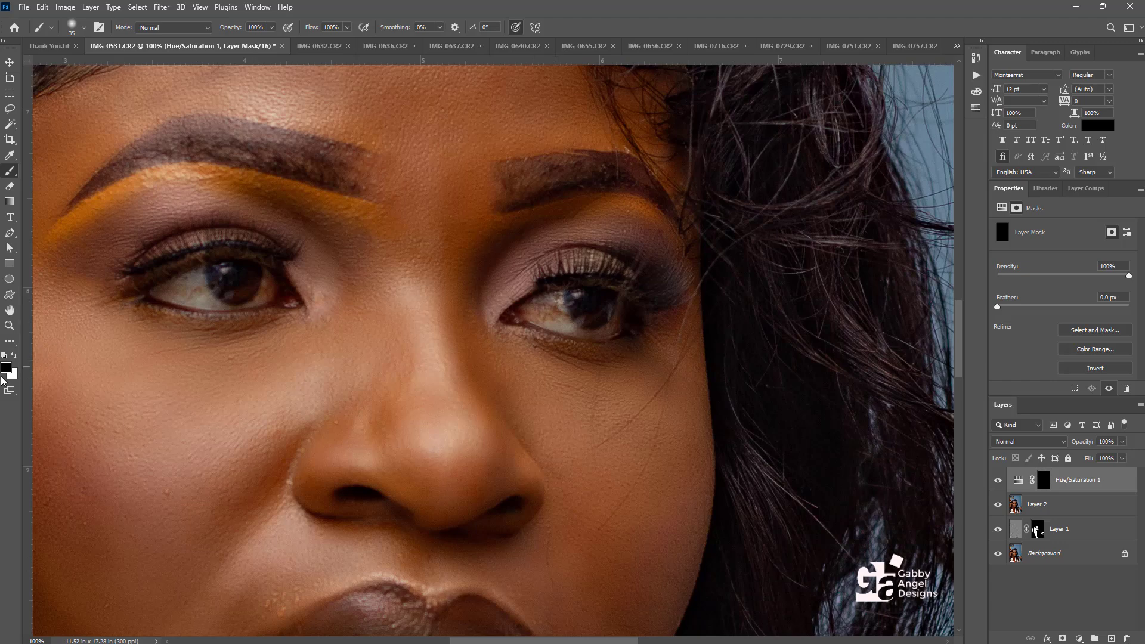
click(14, 356)
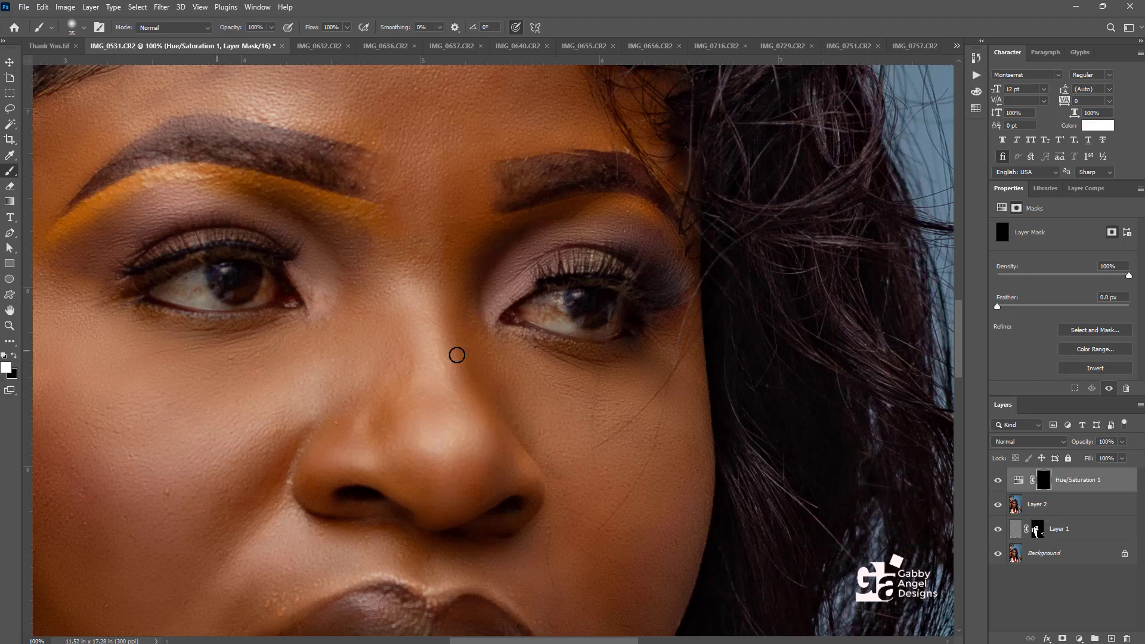
mouse_move(549, 299)
mouse_down()
mouse_move(534, 309)
mouse_move(561, 318)
mouse_move(552, 304)
mouse_up()
click(998, 480)
click(997, 480)
key(bracketleft)
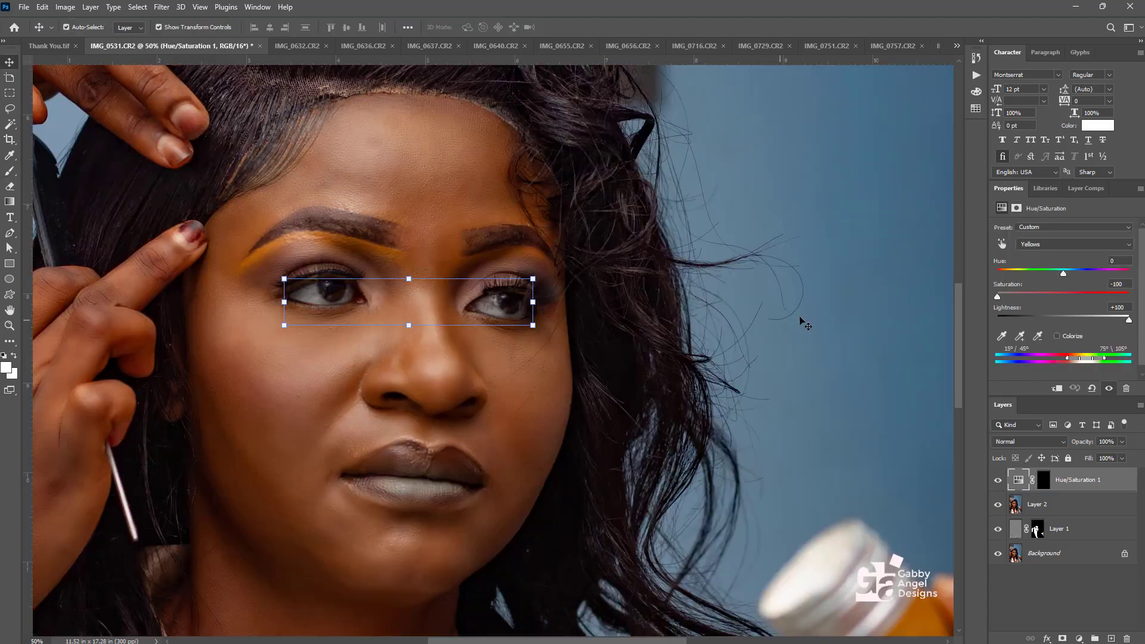
click(800, 322)
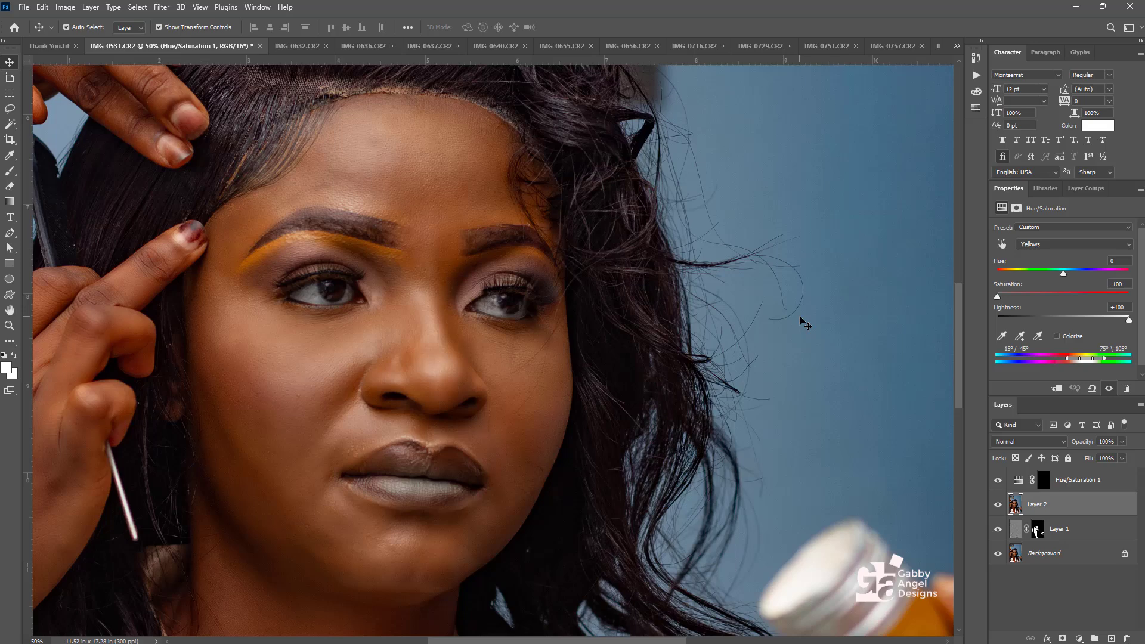
Step: Stamp all visible layers into a new layer above Hue/Saturation 1 and apply a High Pass filter with a 2.5-pixel radius
click(1095, 480)
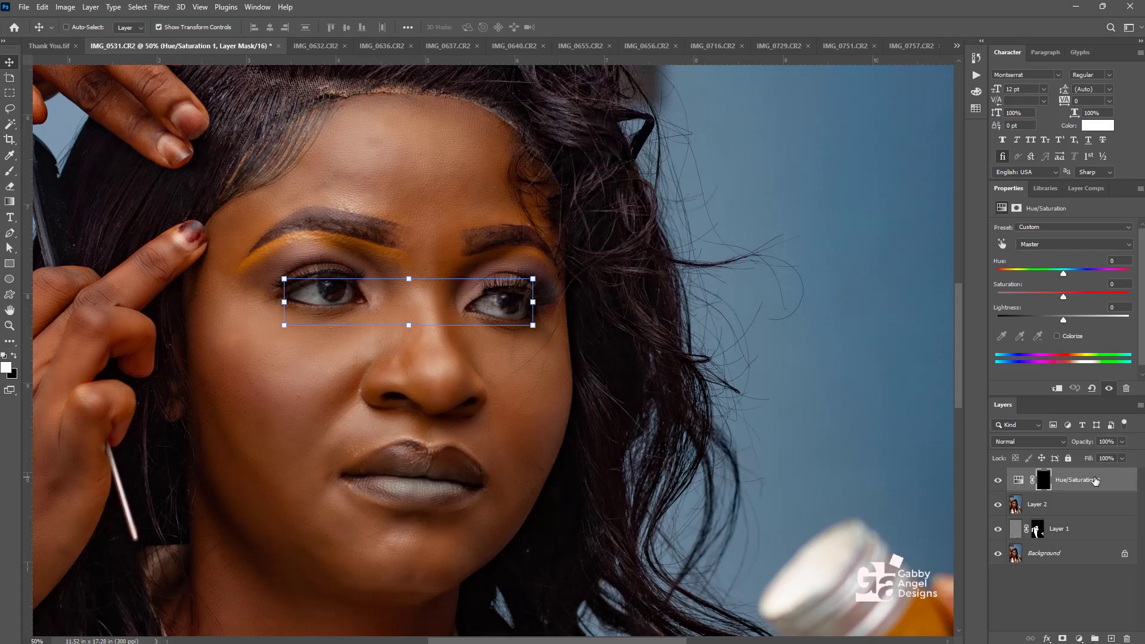
key(ctrl+alt+shift+e)
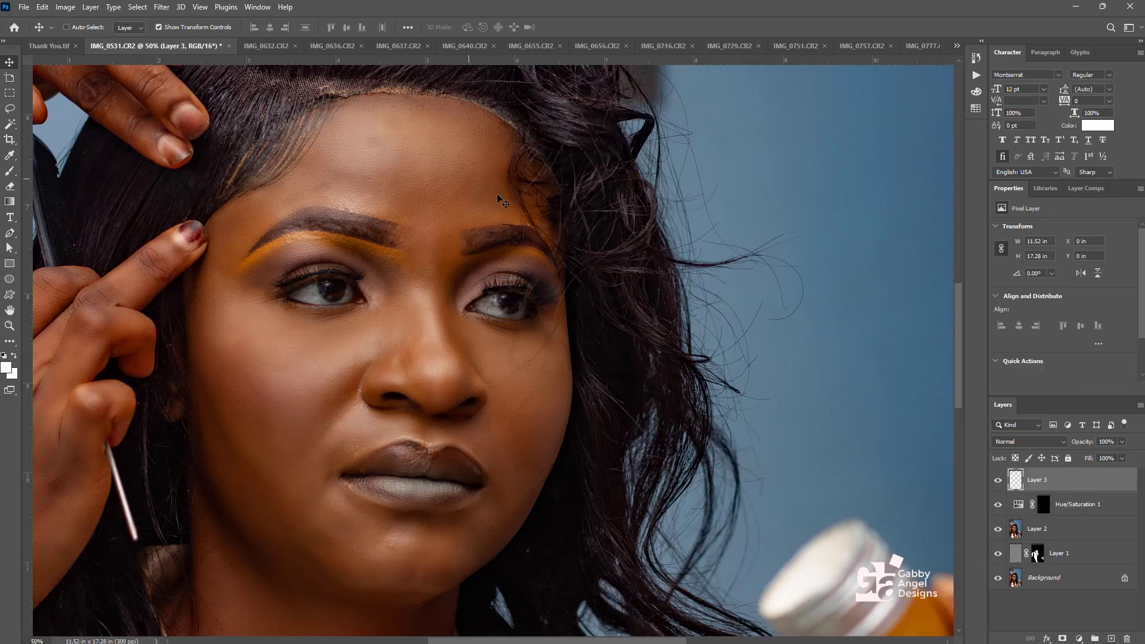
drag(461, 216, 603, 322)
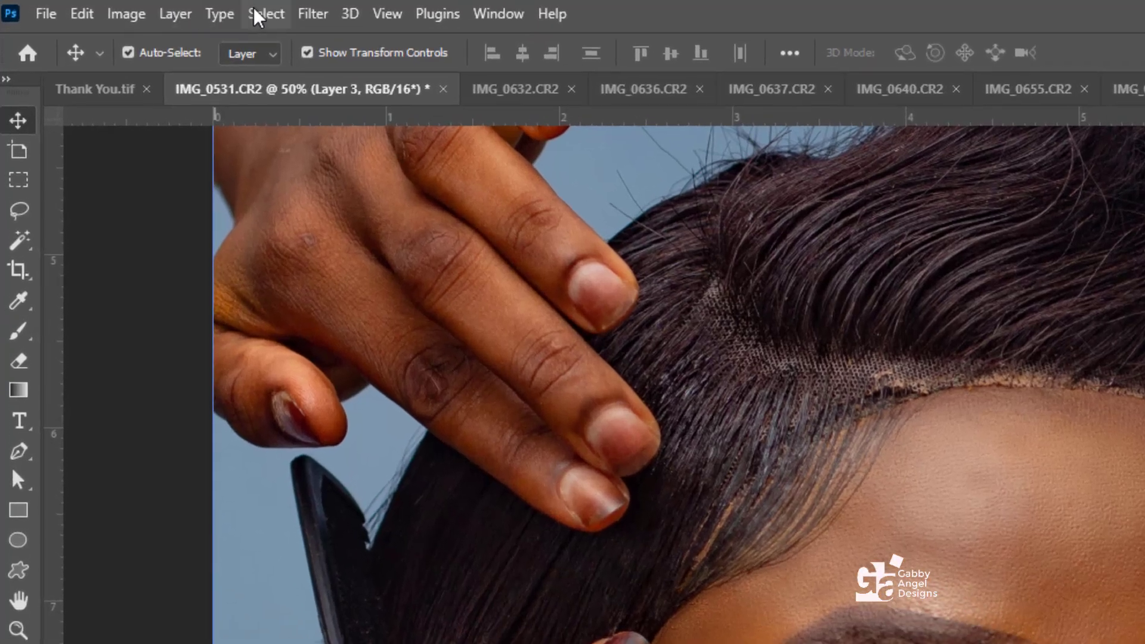
click(305, 14)
mouse_move(432, 516)
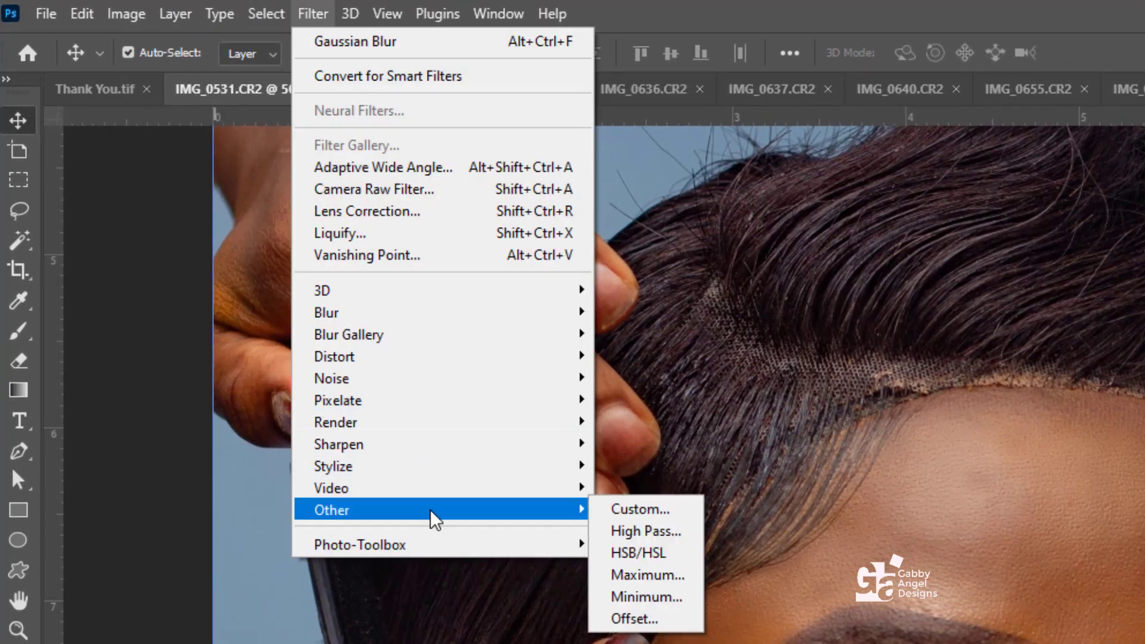
click(645, 529)
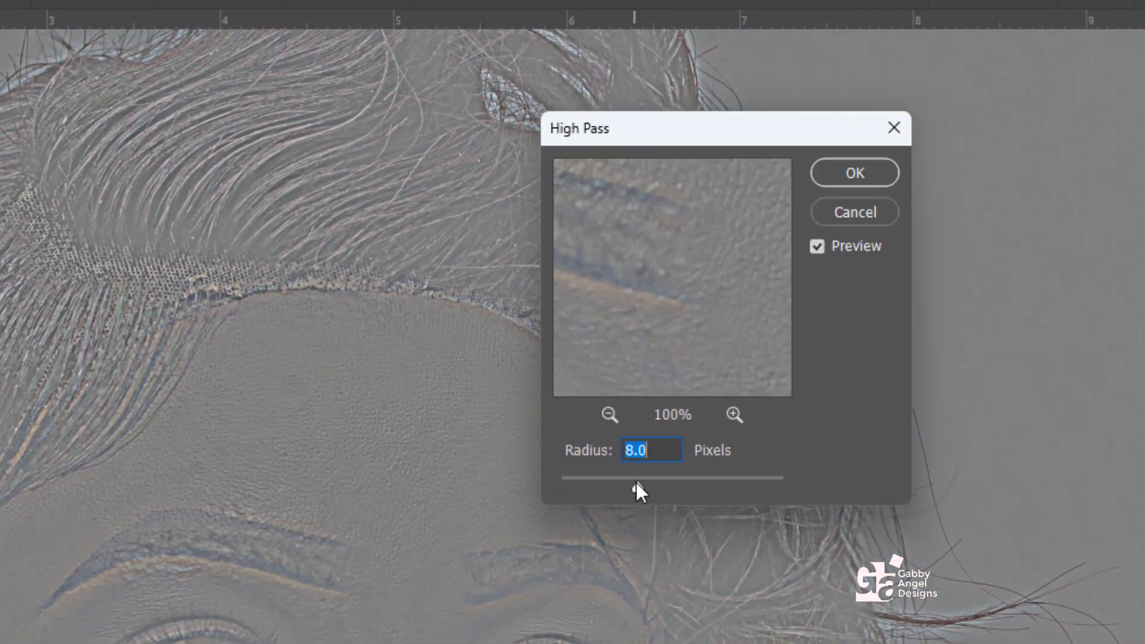
text(2)
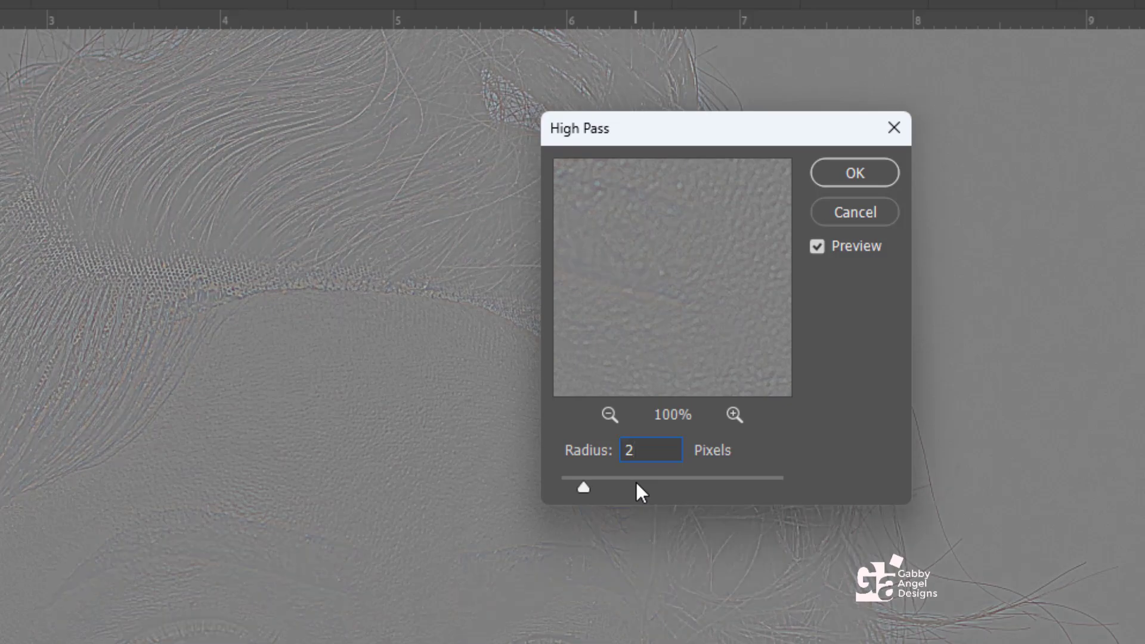
text(.5)
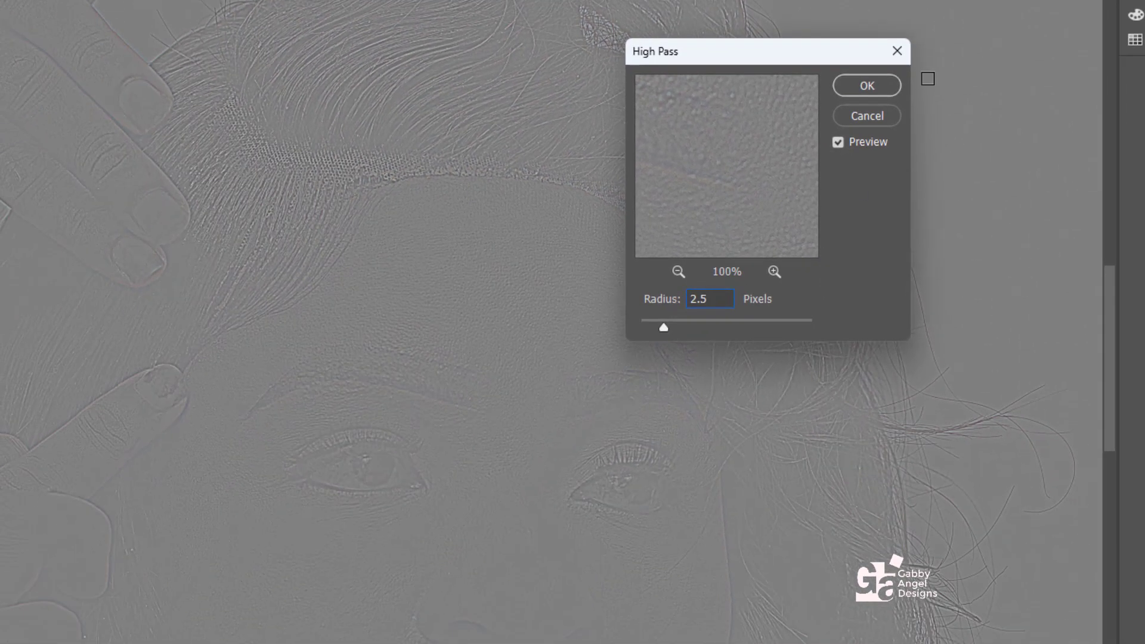
click(882, 87)
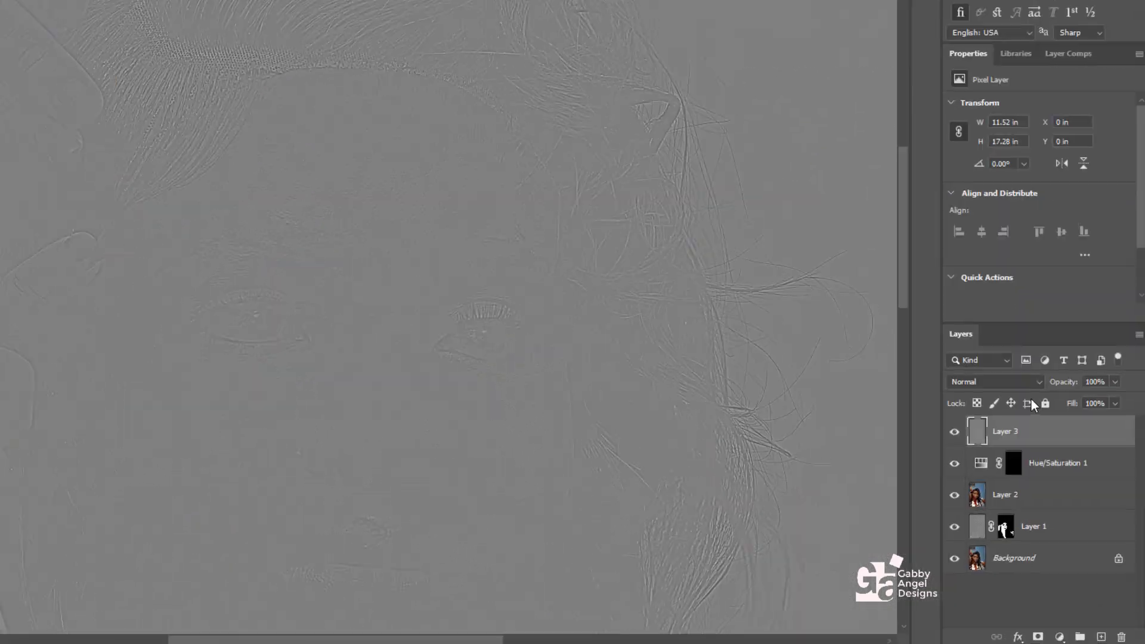
Step: Set Layer 3's blend mode to Linear Light and compare the portrait with the layer hidden and shown
click(894, 170)
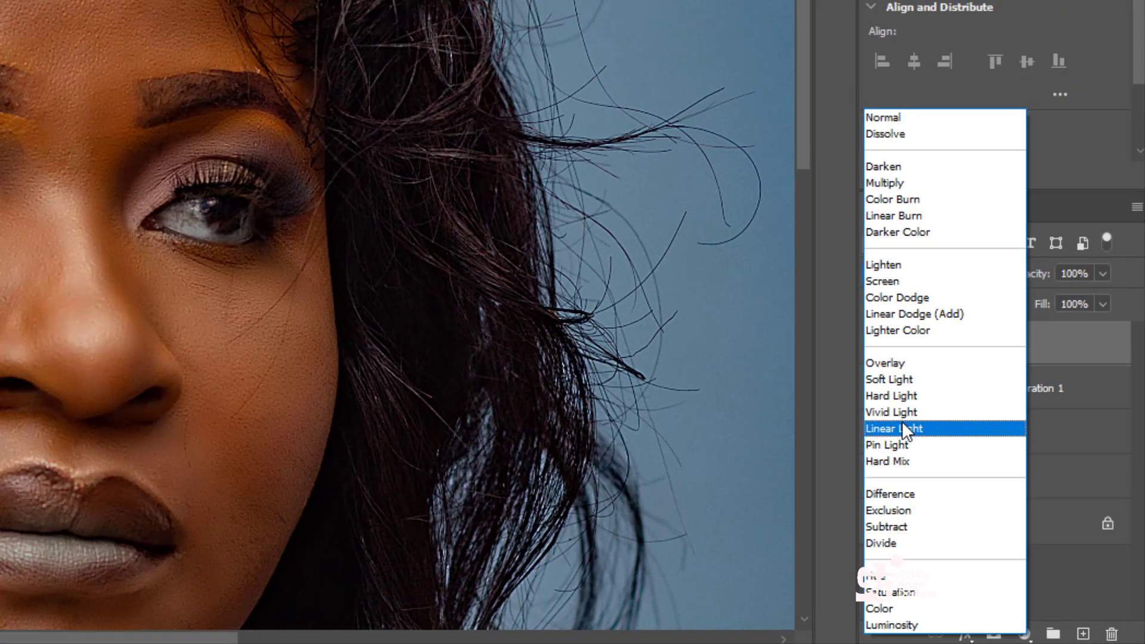
click(903, 424)
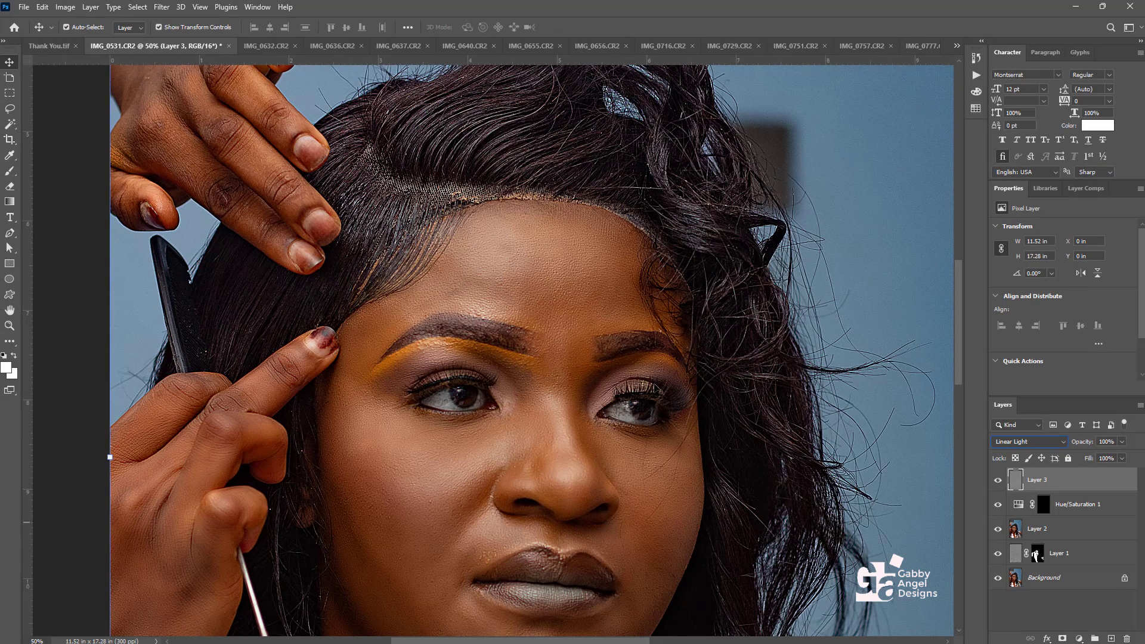
click(999, 483)
click(999, 483)
key(ctrl+0)
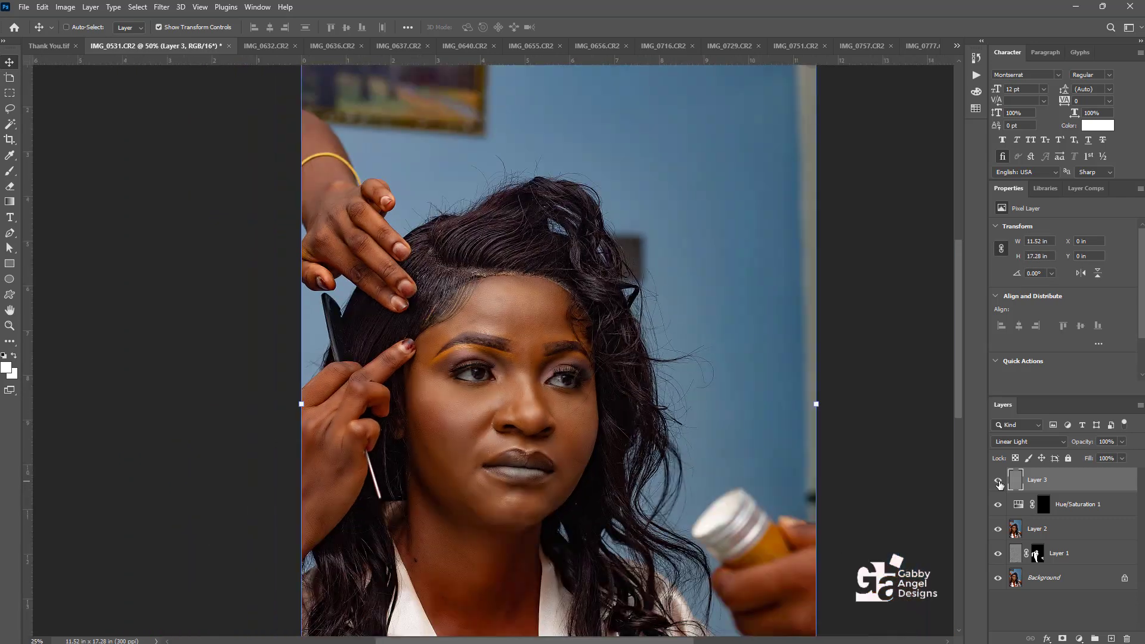
key(ctrl+plus)
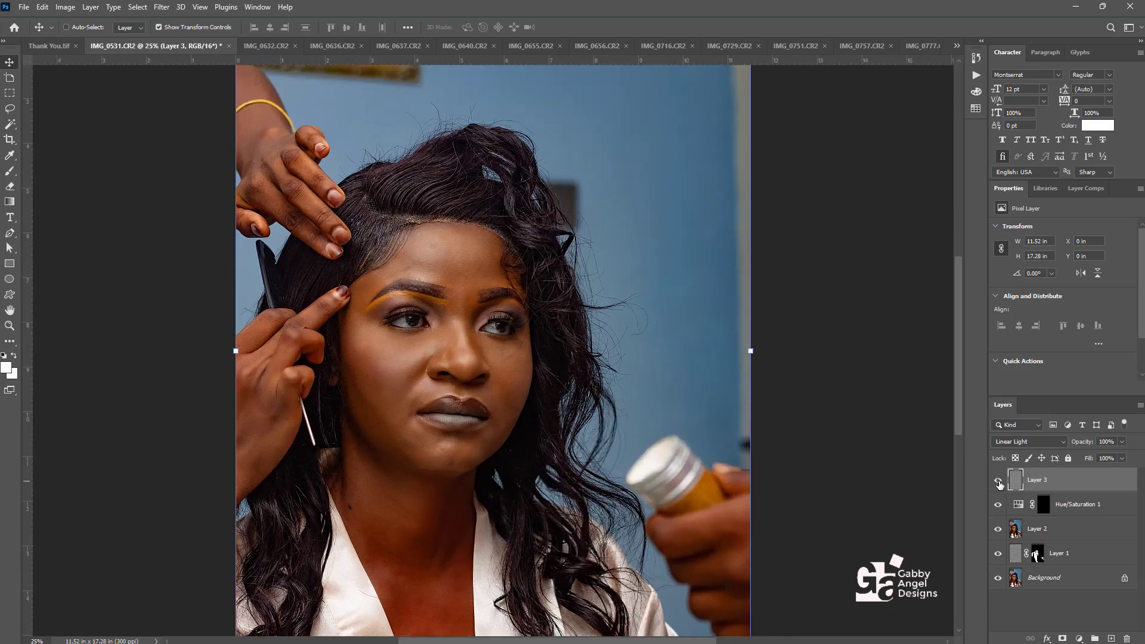
Step: Reduce Layer 3's opacity to 89% and check the sharpening on the face up close
click(1121, 441)
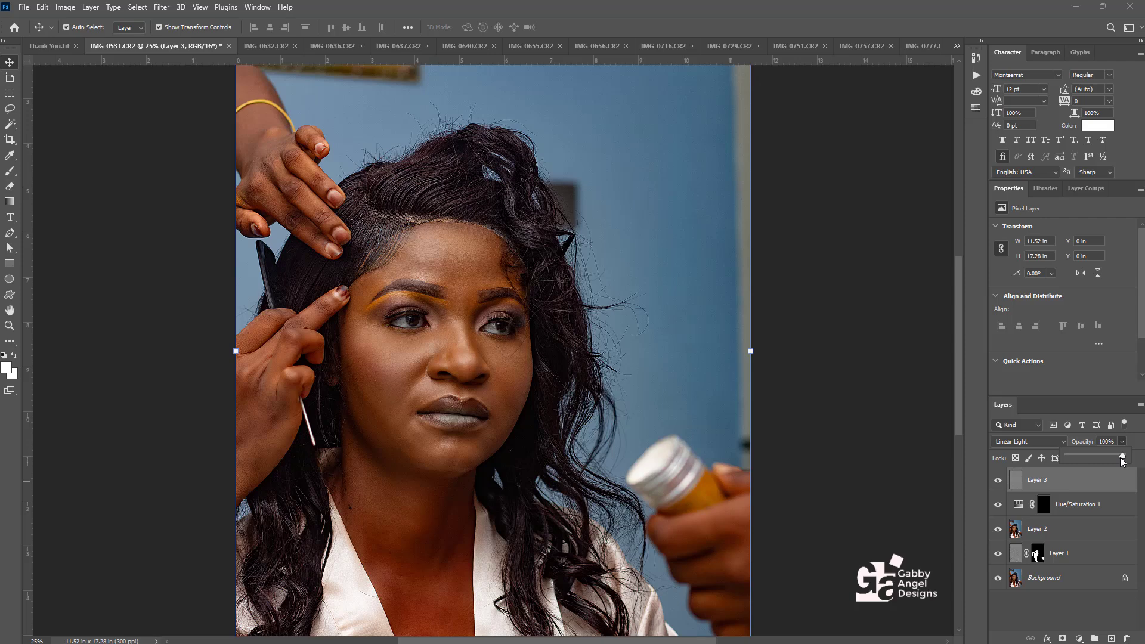
drag(1123, 457, 1118, 458)
key(ctrl+plus)
key(ctrl+plus)
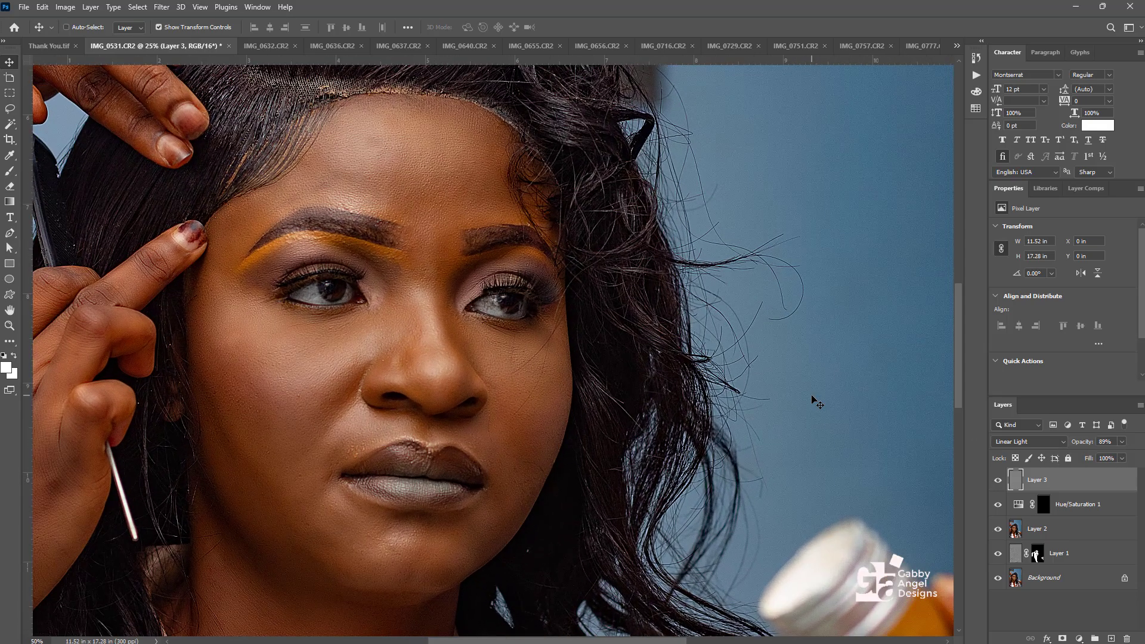
key(ctrl+plus)
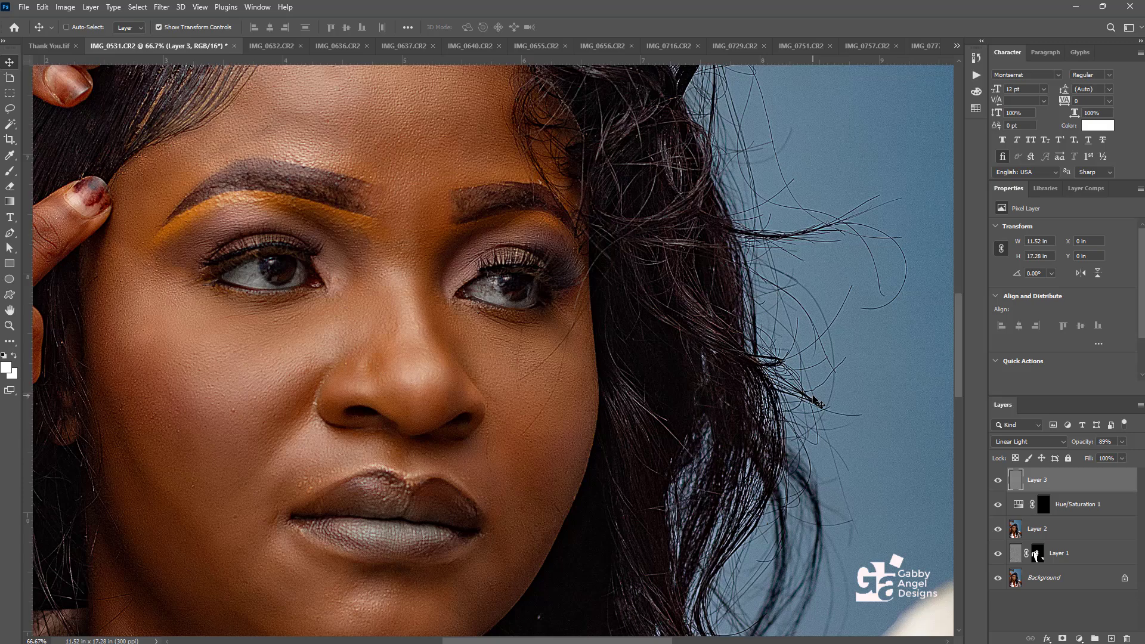
key(ctrl+minus)
drag(585, 312, 721, 346)
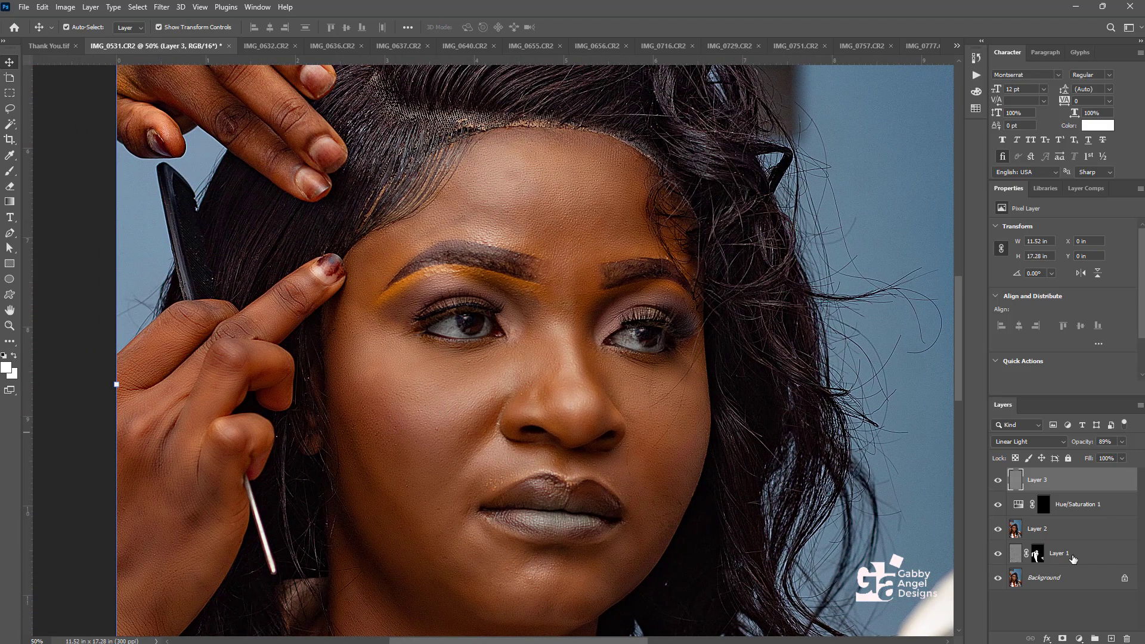
Step: Group all retouching layers from Layer 4 down to Layer 1 into one layer group above the Background
shift+click(1073, 555)
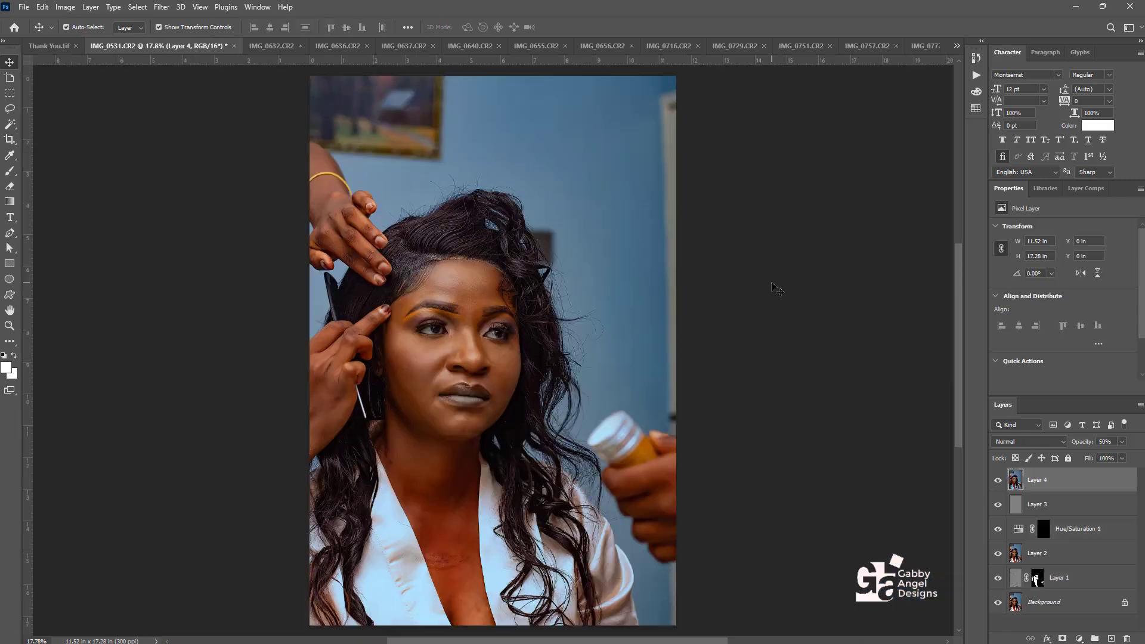
ctrl+click(775, 288)
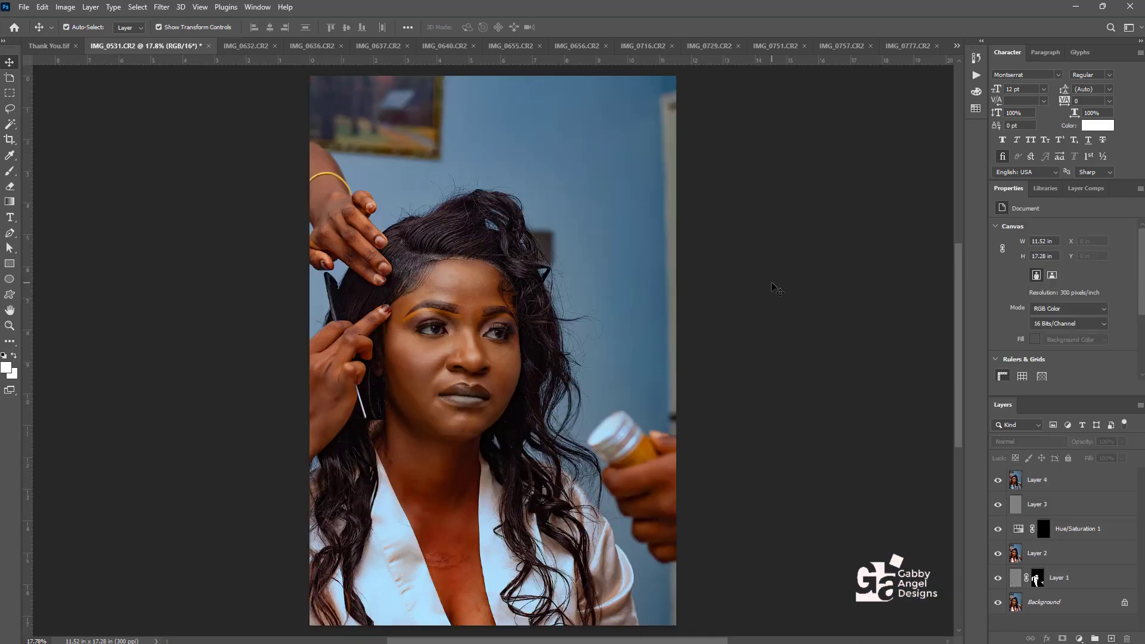
key(ctrl+plus)
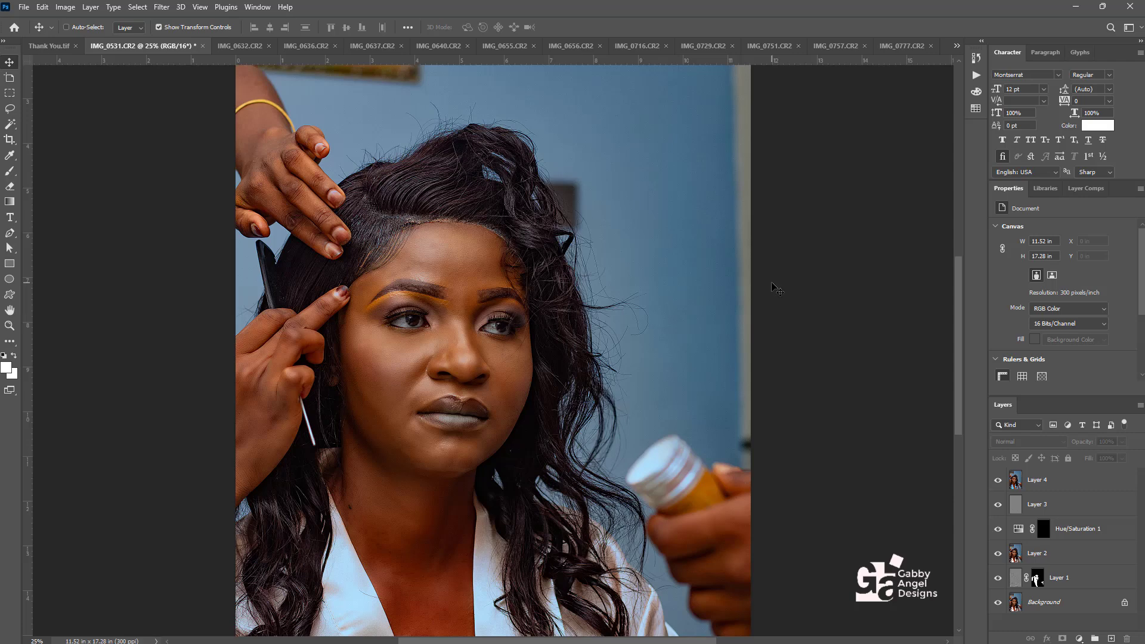
key(ctrl+plus)
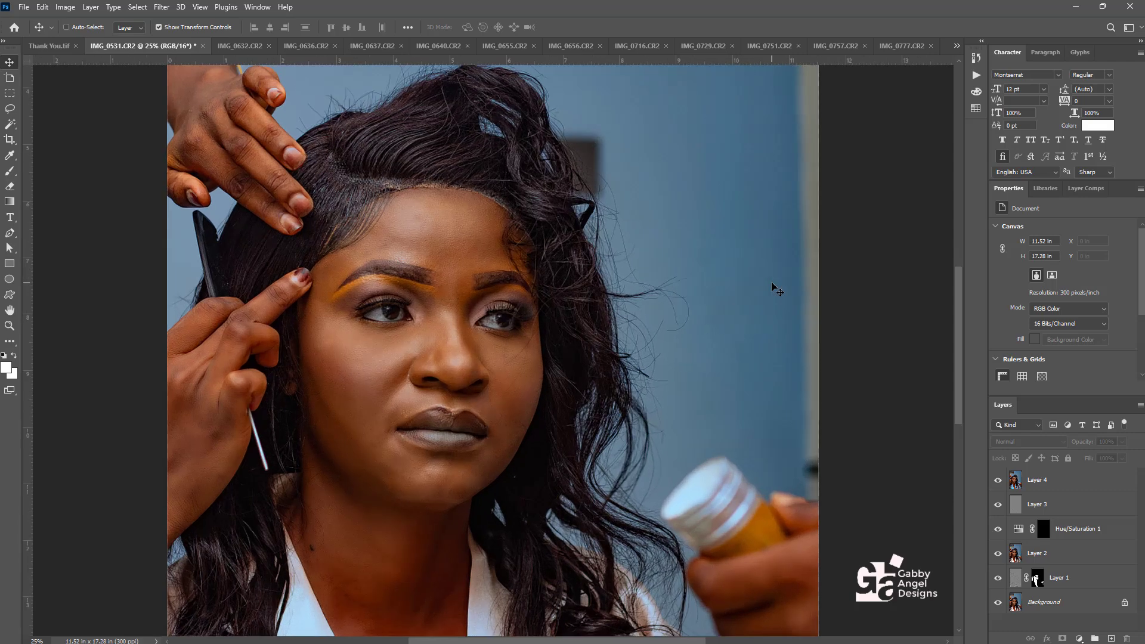
click(1067, 480)
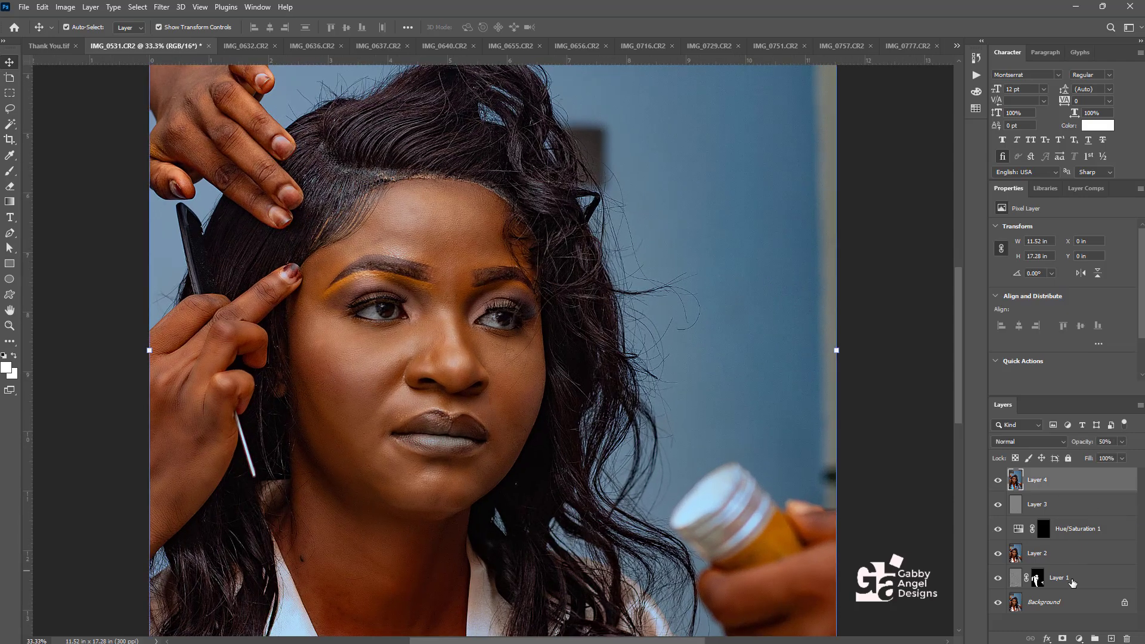
shift+click(1072, 580)
key(ctrl+g)
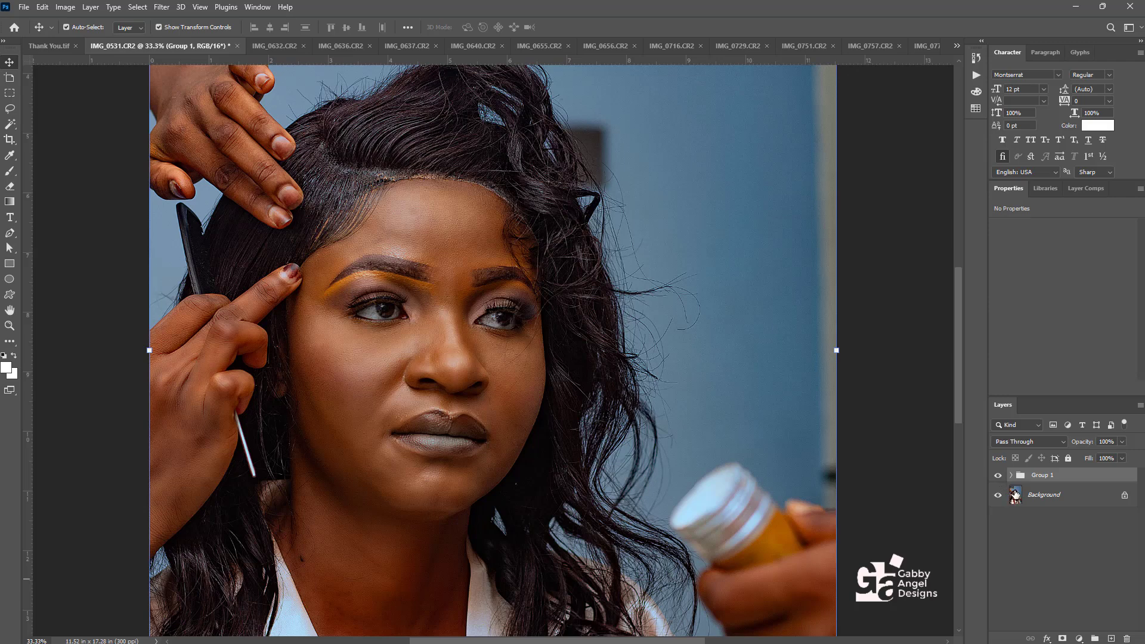
Step: Hide and show Group 1 to compare the original portrait with the retouched version at two zoom levels
click(999, 475)
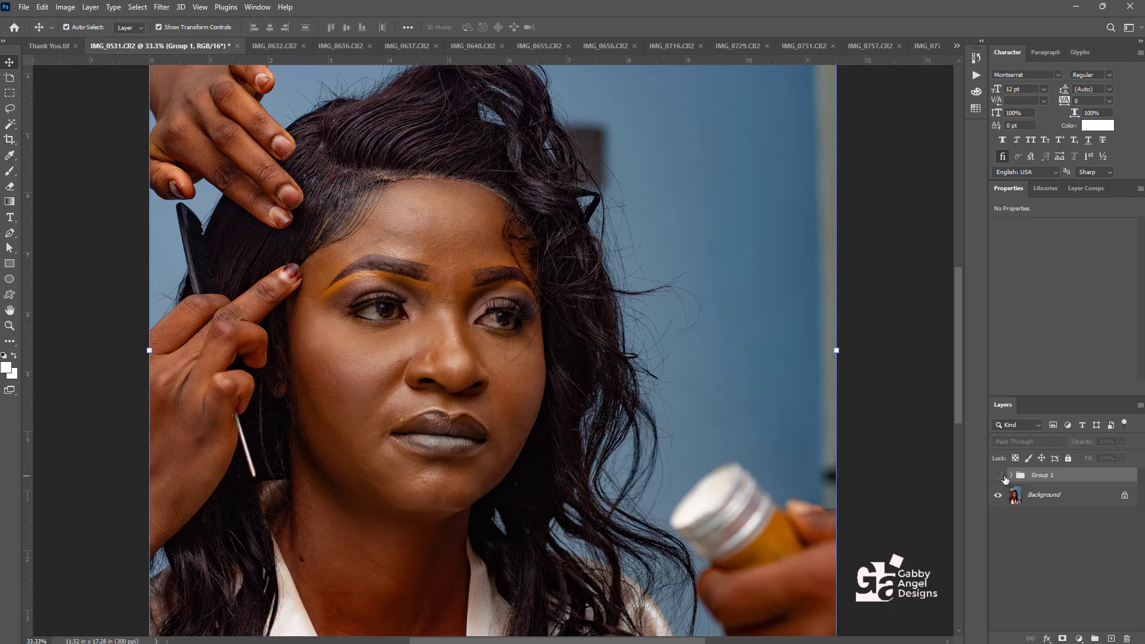
click(1001, 476)
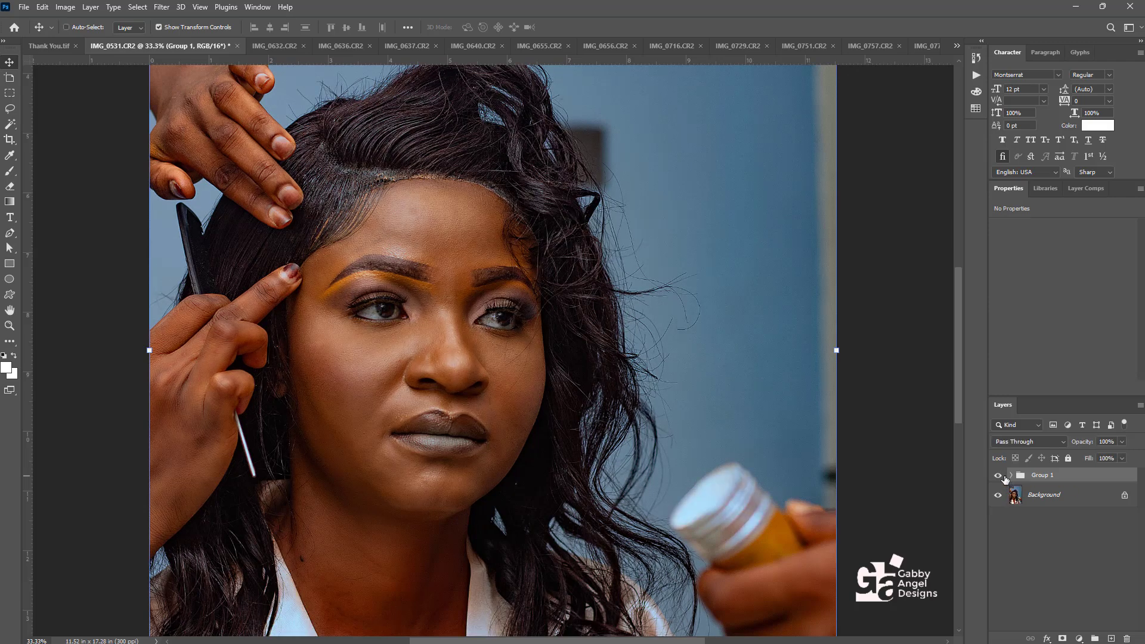
key(ctrl+plus)
click(1003, 477)
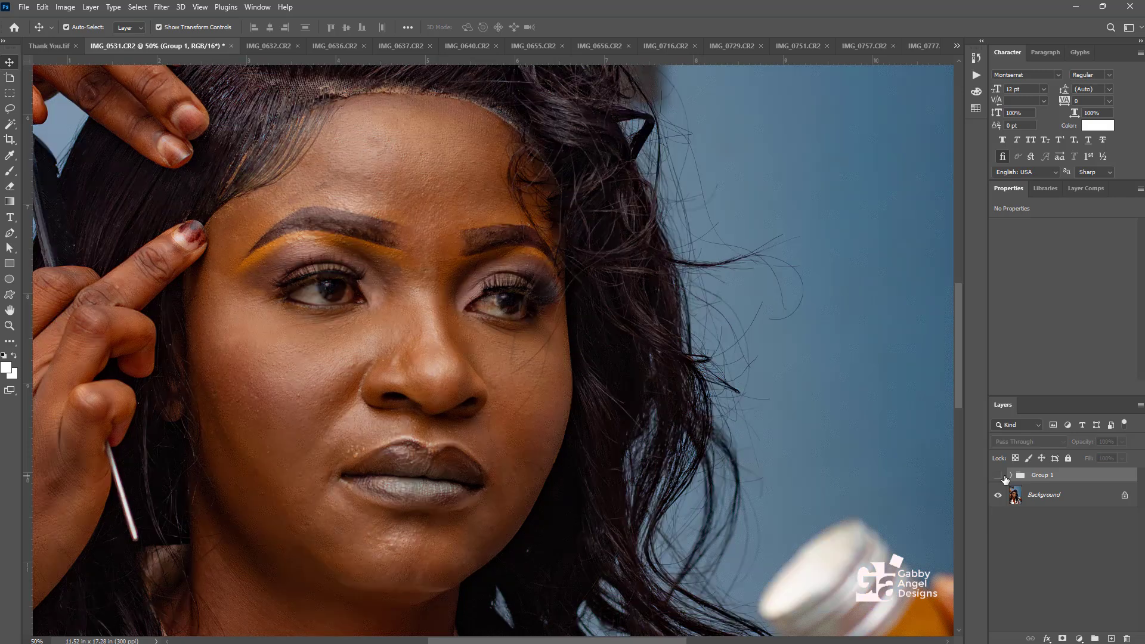
click(1003, 476)
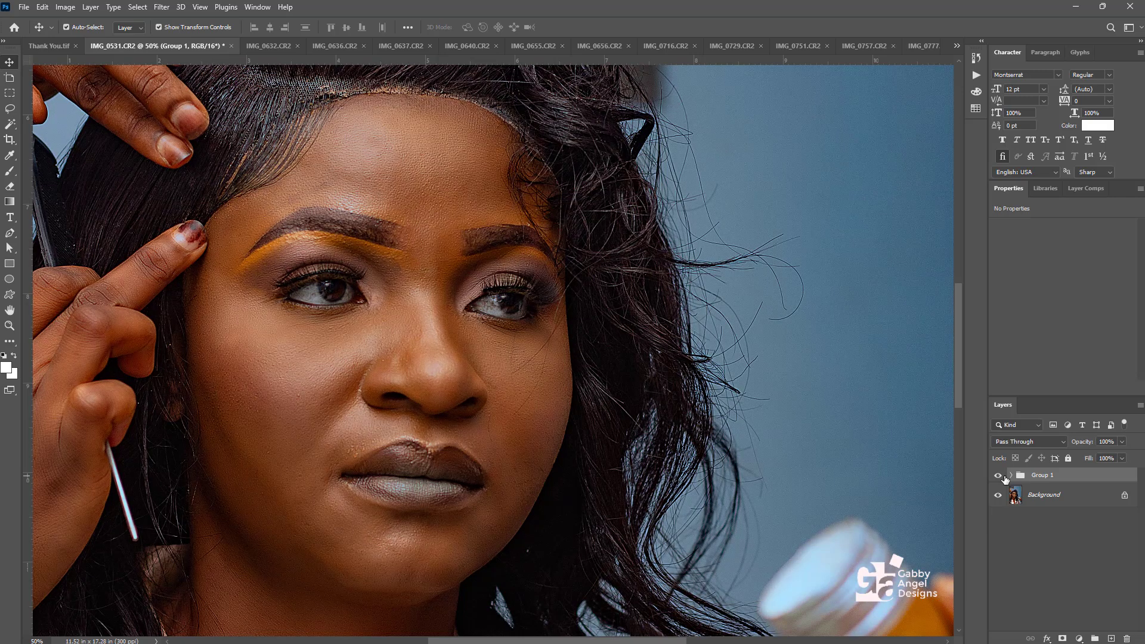